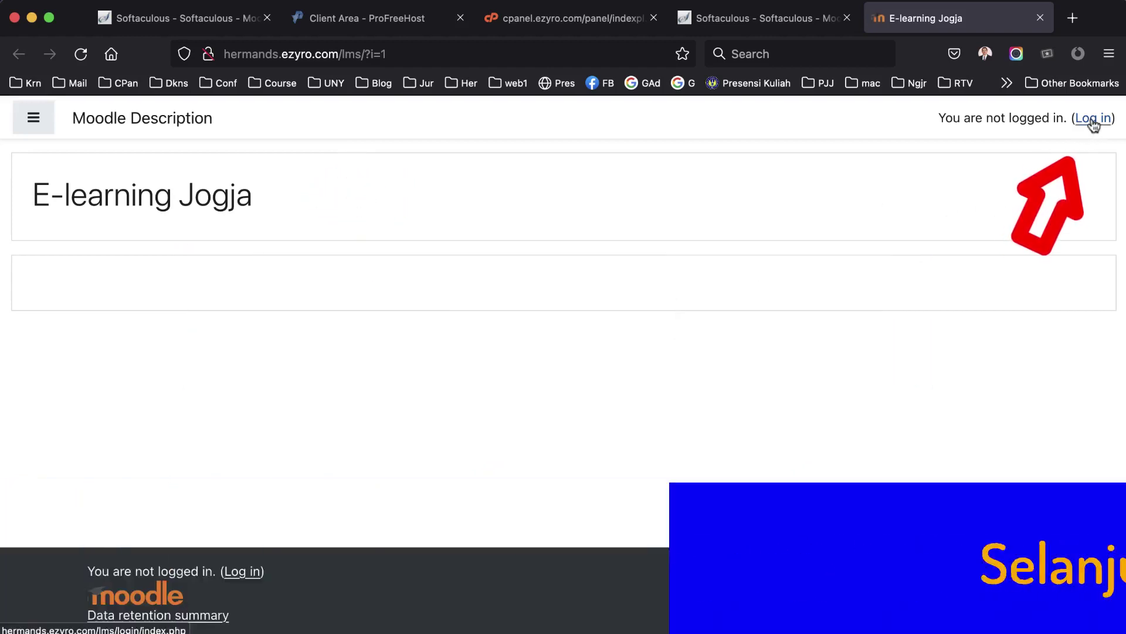
- Log in to the E-learning Jogja site as admin, entering the account password
{"action": "left_click", "coordinate": [1093, 119]}
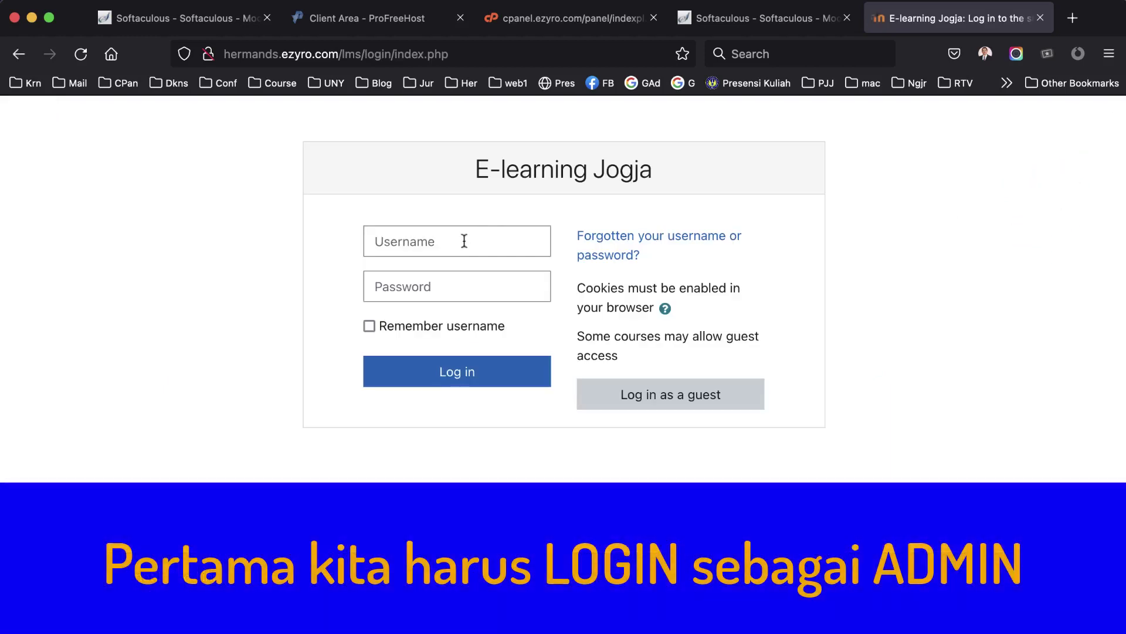
{"action": "left_click", "coordinate": [464, 241]}
{"action": "left_click", "coordinate": [399, 317]}
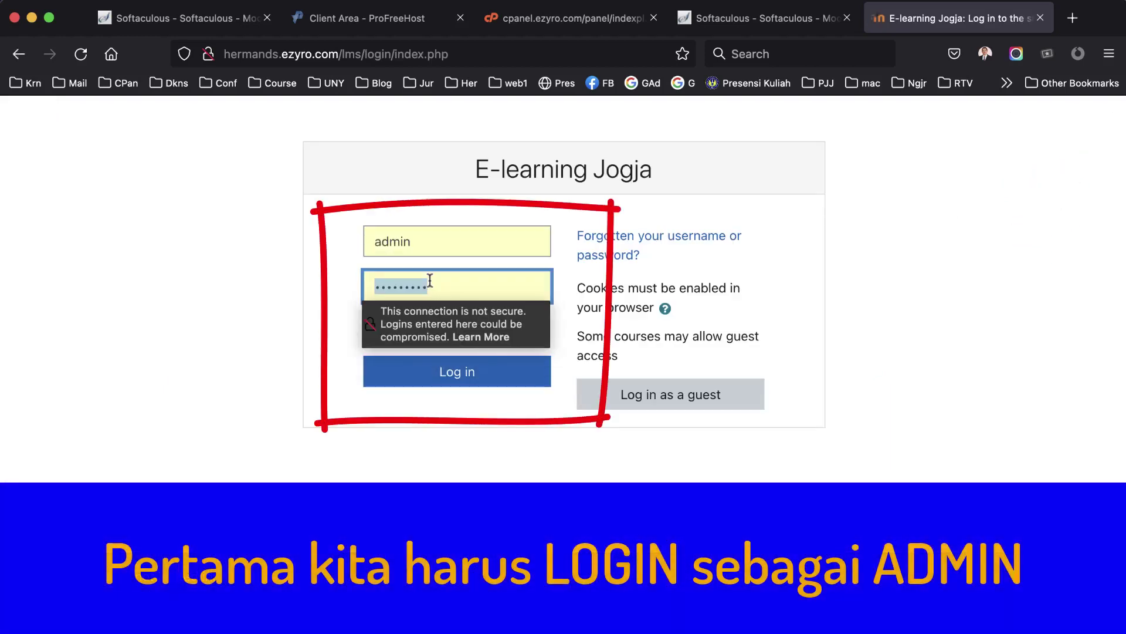
{"action": "key", "text": "BackSpace"}
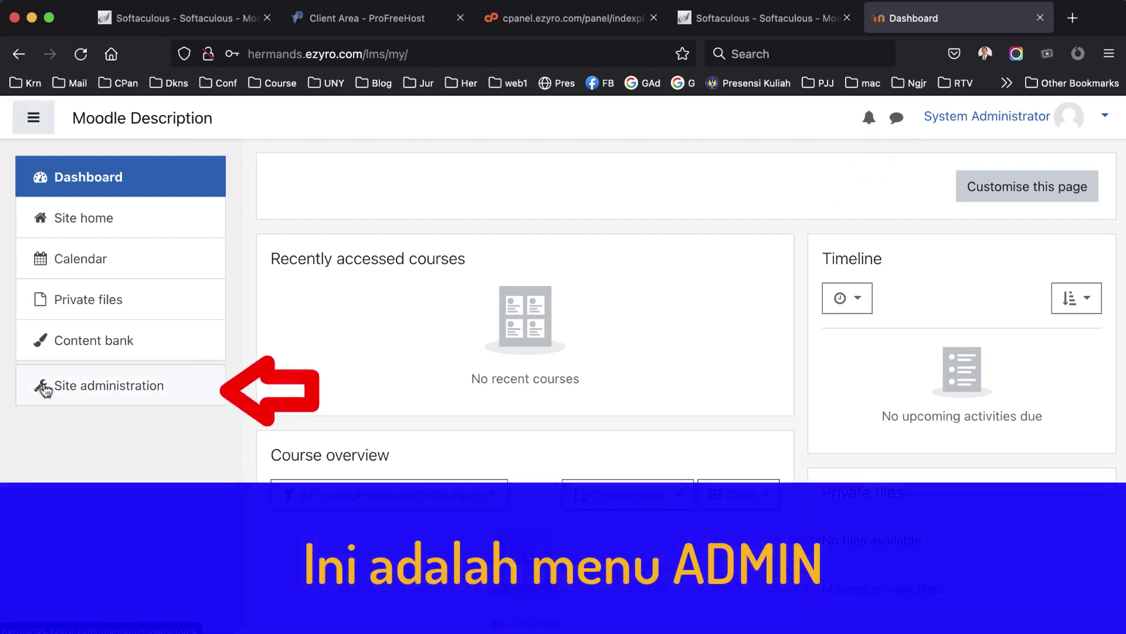
- Open Site administration and look through its general settings categories, from Notifications to Language
{"action": "left_click", "coordinate": [44, 389]}
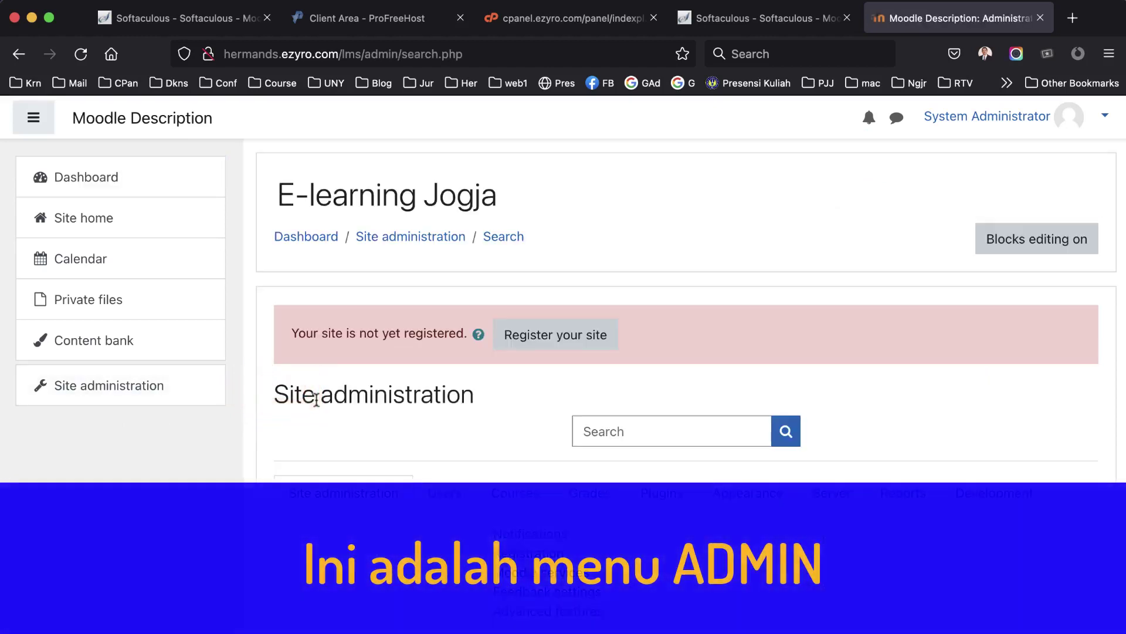
{"action": "scroll", "coordinate": [316, 399], "scroll_direction": "down", "scroll_amount": 4}
{"action": "scroll", "coordinate": [316, 405], "scroll_direction": "down", "scroll_amount": 8}
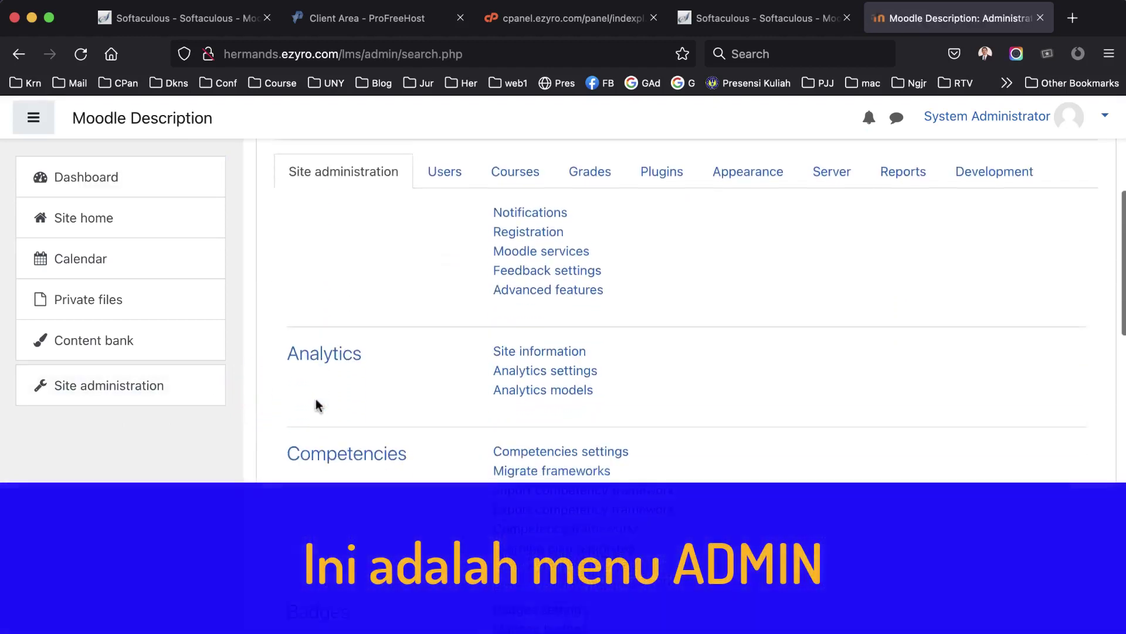
{"action": "scroll", "coordinate": [317, 405], "scroll_direction": "down", "scroll_amount": 12}
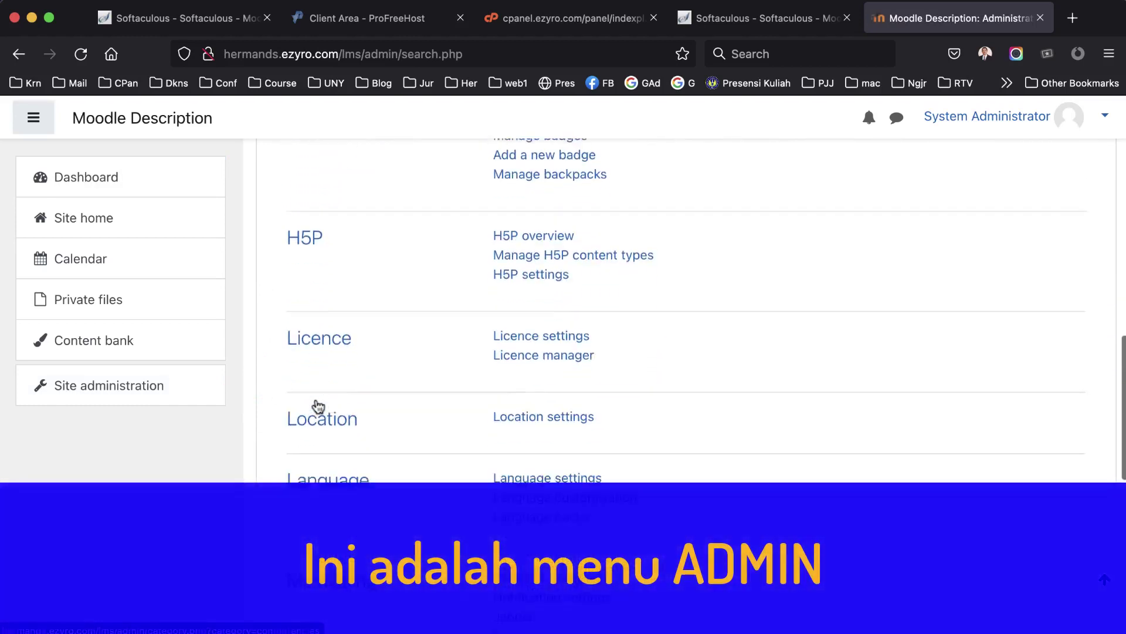
{"action": "scroll", "coordinate": [465, 522], "scroll_direction": "up", "scroll_amount": 20}
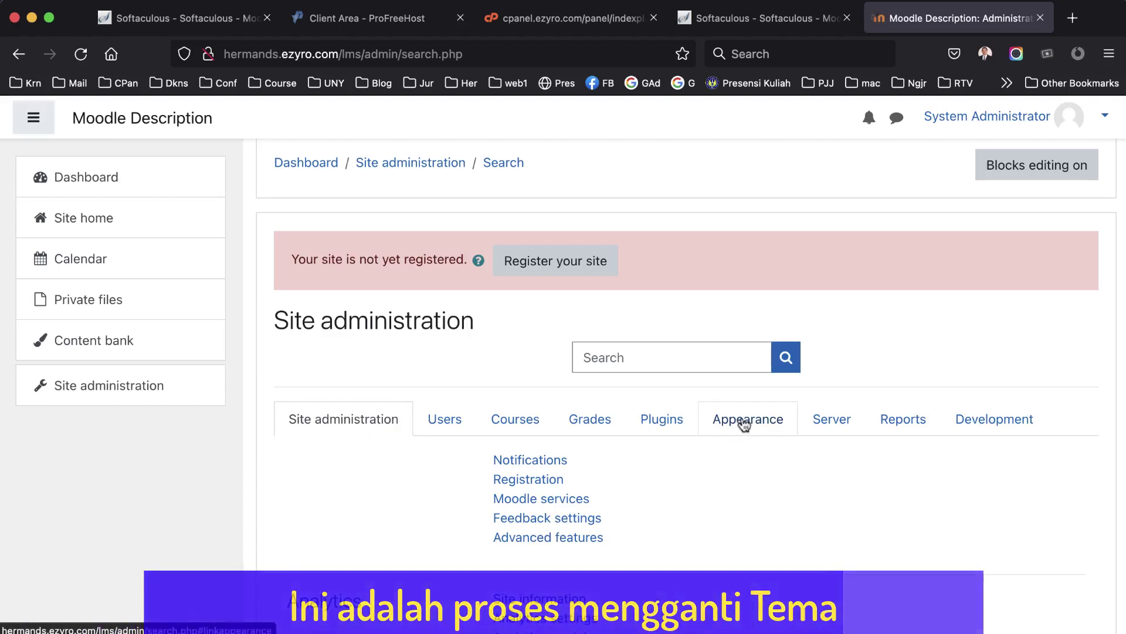
- Open the Theme selector in the Appearance settings and switch the site theme to Classic
{"action": "left_click", "coordinate": [744, 424]}
{"action": "scroll", "coordinate": [349, 356], "scroll_direction": "down", "scroll_amount": 5}
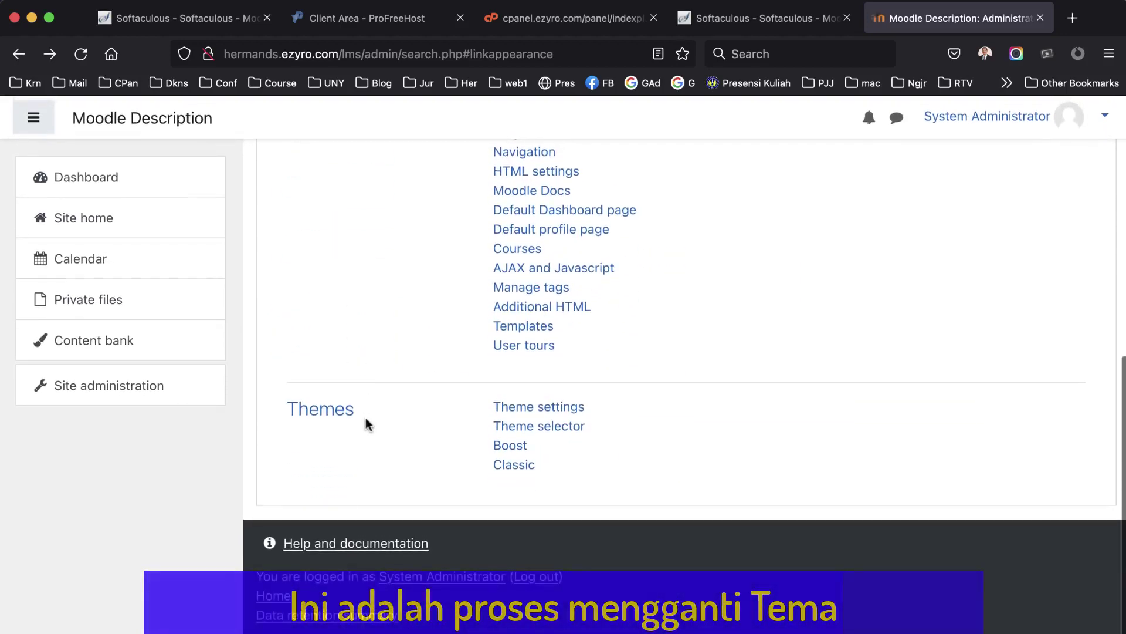
{"action": "left_click", "coordinate": [552, 426]}
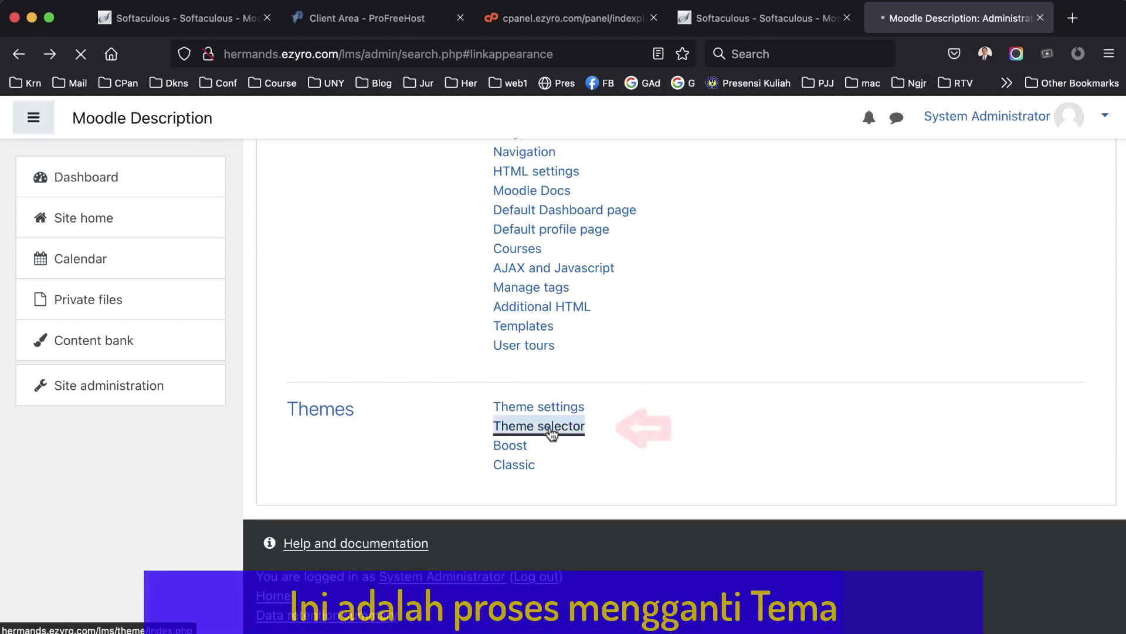
{"action": "left_click", "coordinate": [657, 528]}
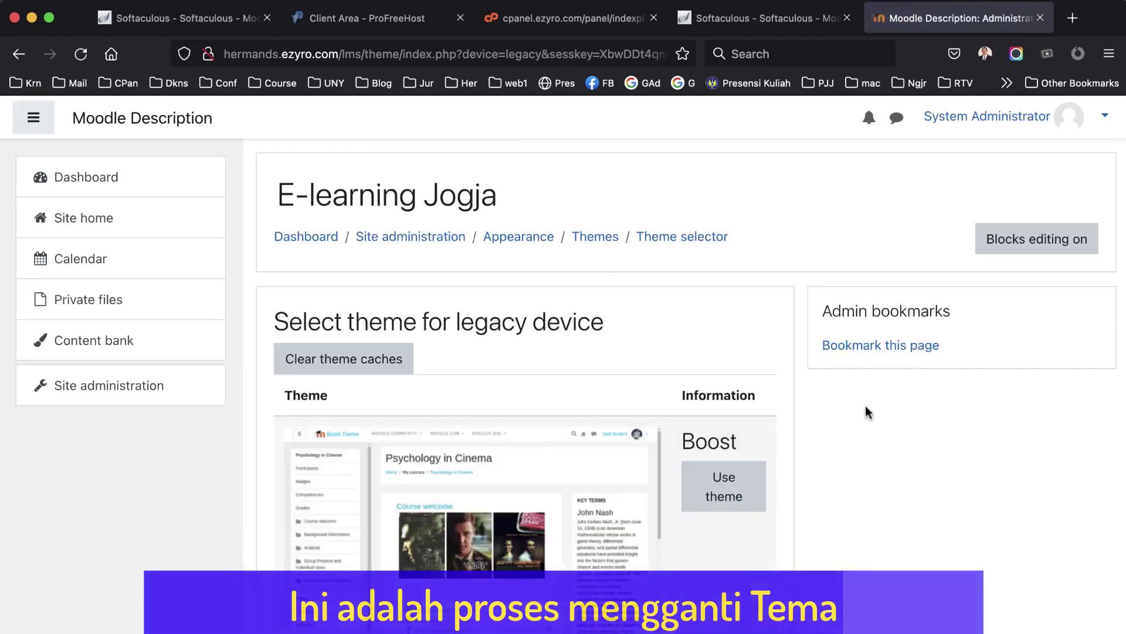
{"action": "scroll", "coordinate": [867, 412], "scroll_direction": "down", "scroll_amount": 9}
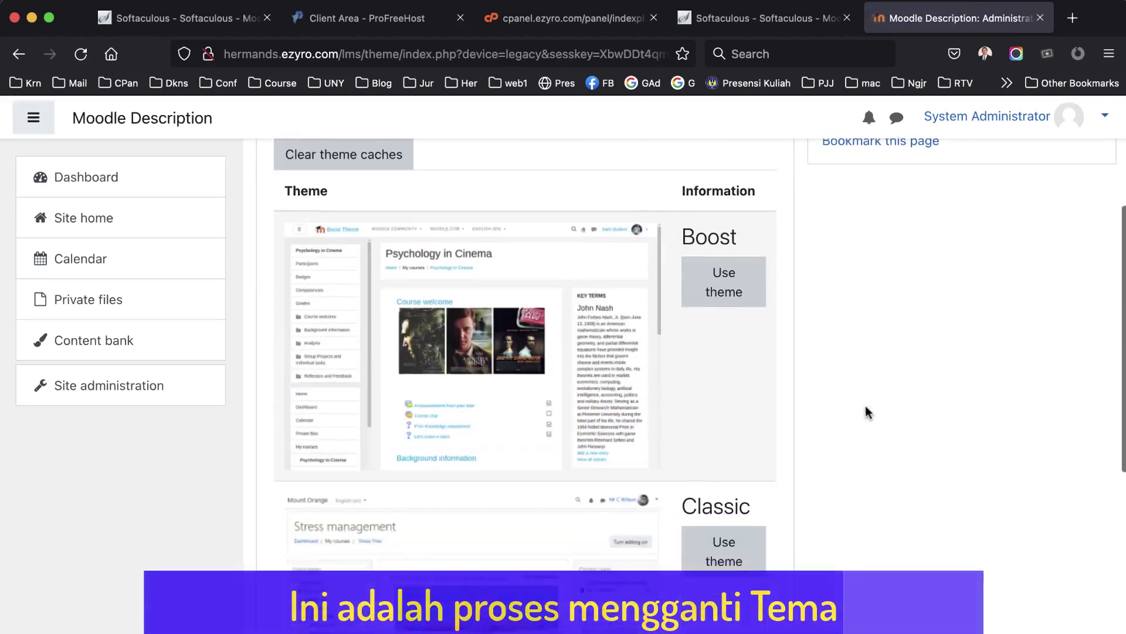
{"action": "scroll", "coordinate": [867, 413], "scroll_direction": "up", "scroll_amount": 5}
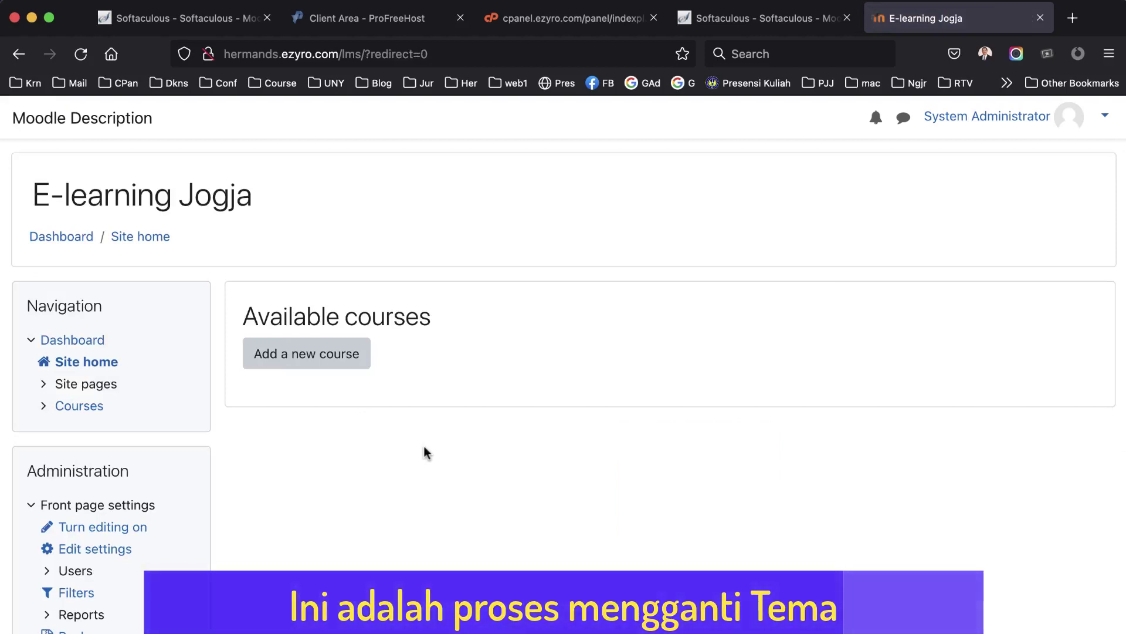
- Examine the Administration block on the site home, including the expanded Site administration entries
{"action": "scroll", "coordinate": [425, 452], "scroll_direction": "down", "scroll_amount": 4}
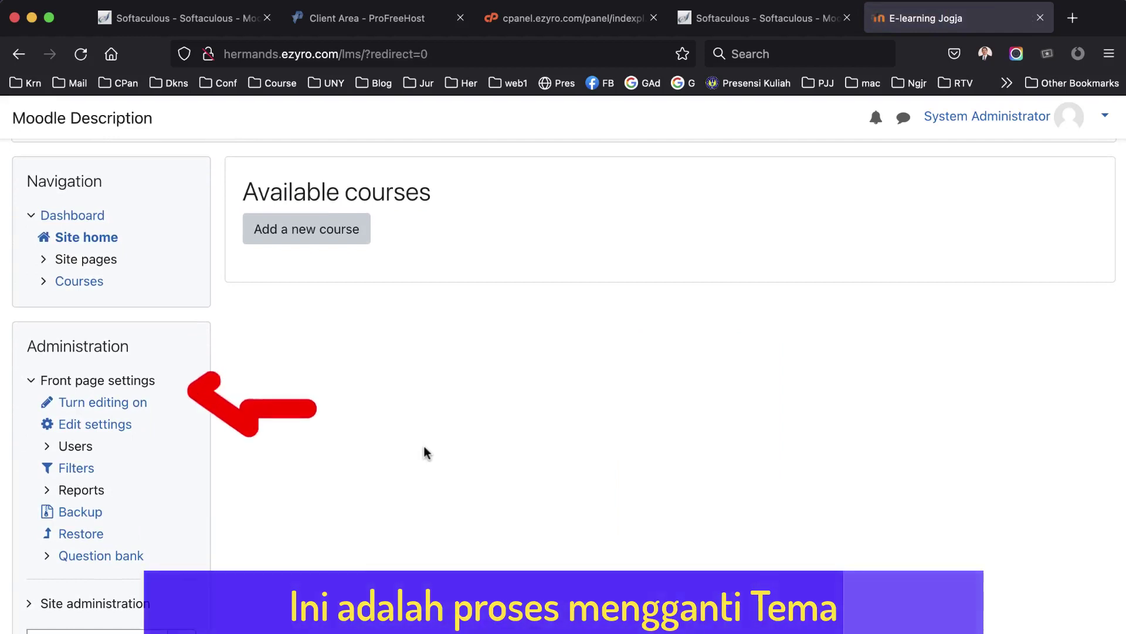
{"action": "scroll", "coordinate": [425, 452], "scroll_direction": "down", "scroll_amount": 3}
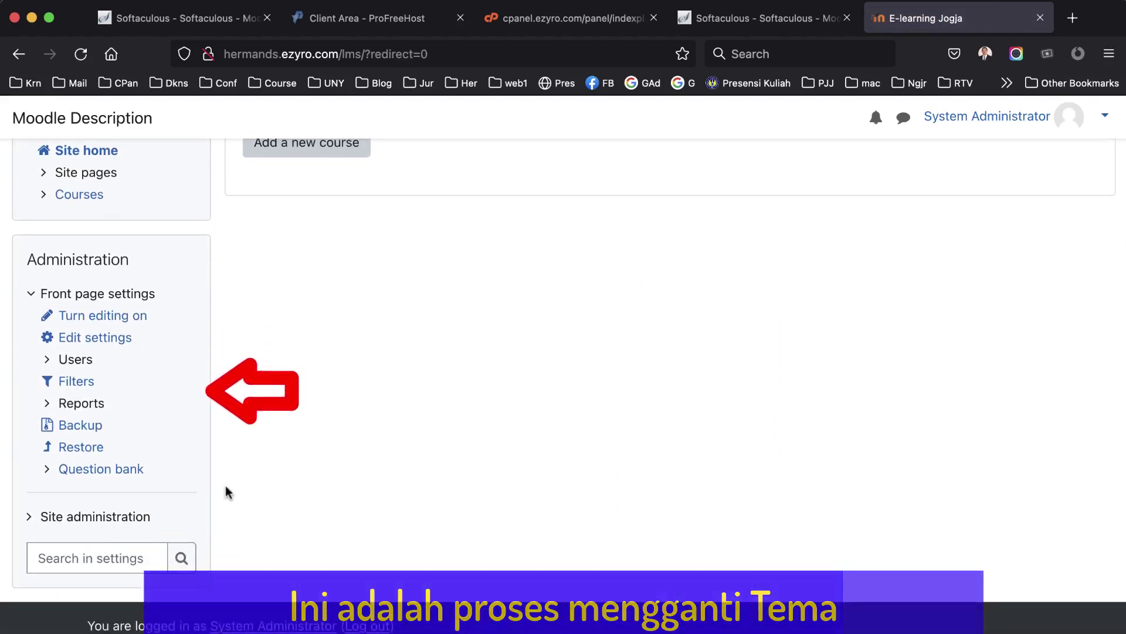
{"action": "left_click", "coordinate": [63, 522]}
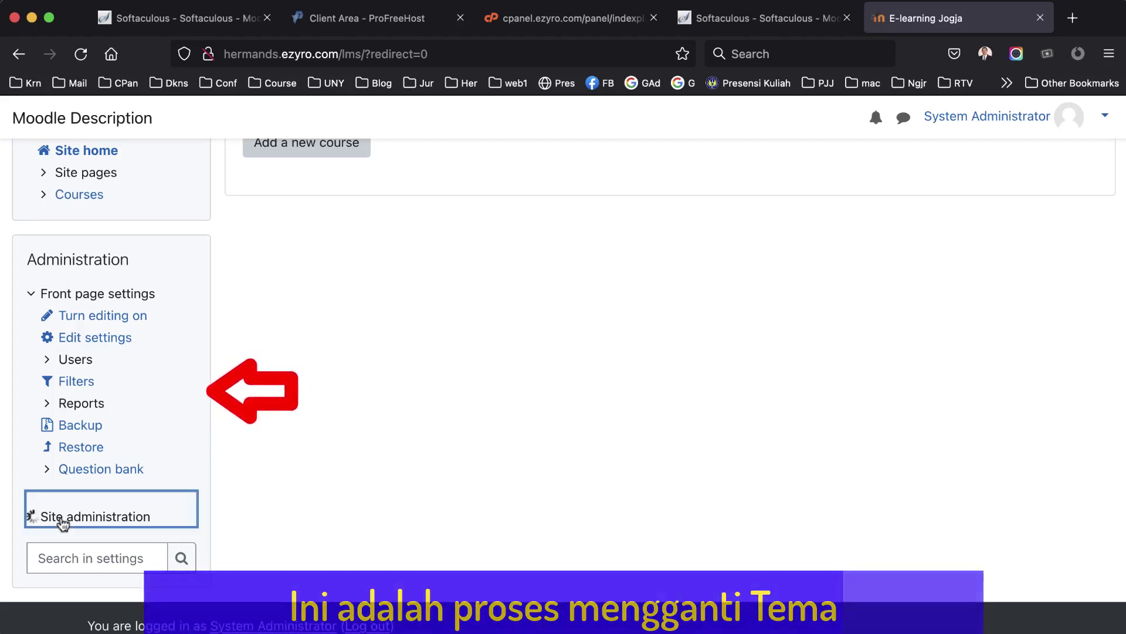
{"action": "scroll", "coordinate": [213, 437], "scroll_direction": "down", "scroll_amount": 3}
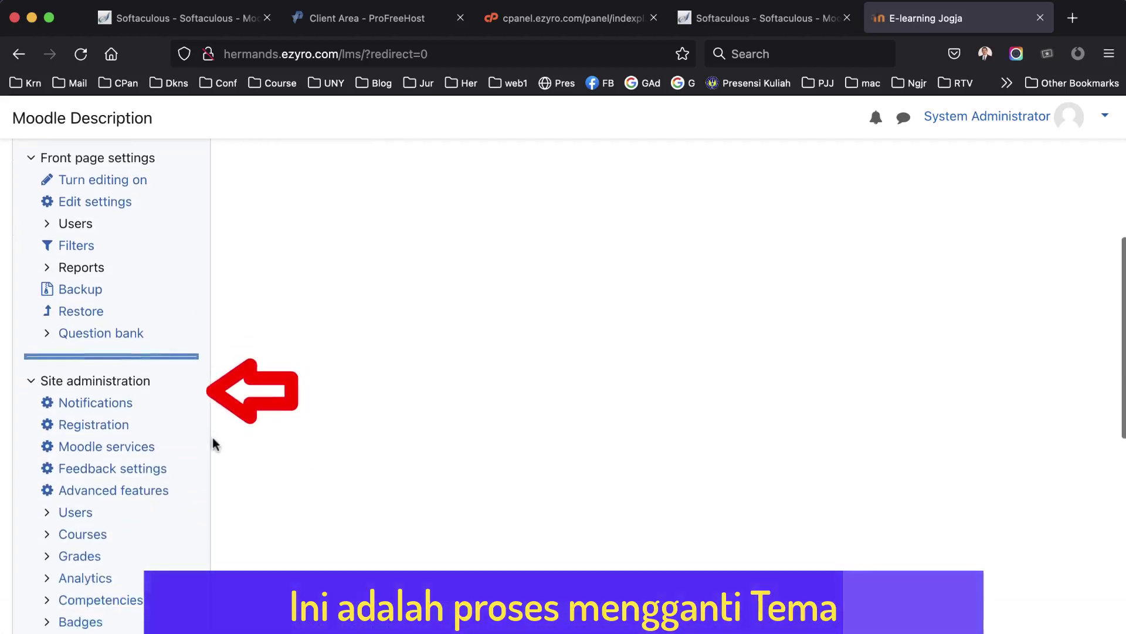
{"action": "scroll", "coordinate": [212, 444], "scroll_direction": "down", "scroll_amount": 3}
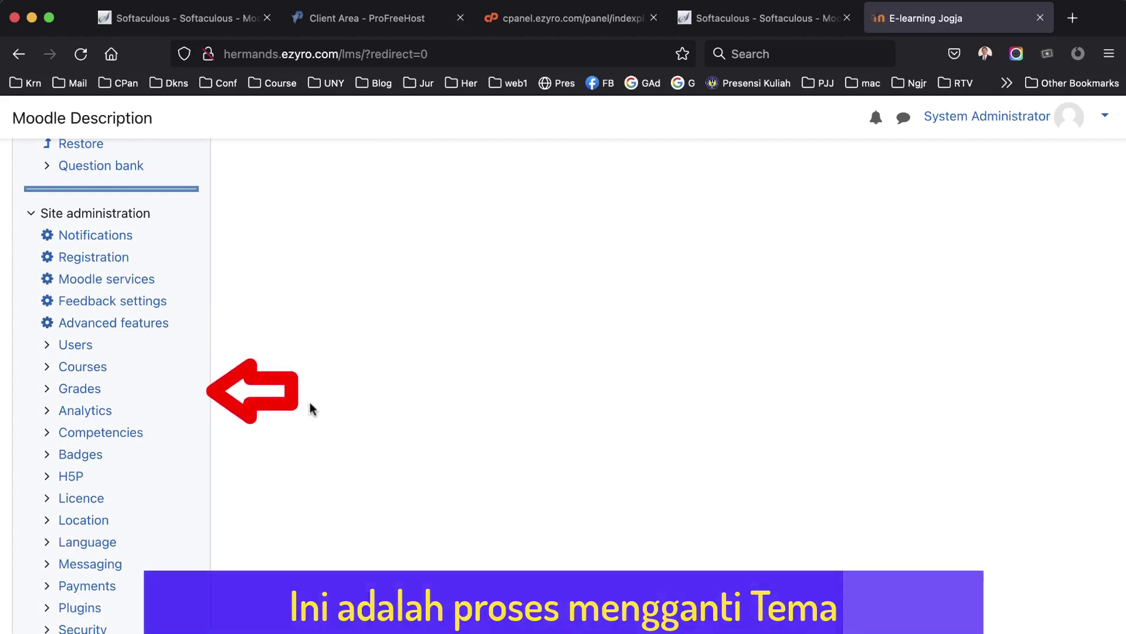
{"action": "scroll", "coordinate": [311, 409], "scroll_direction": "up", "scroll_amount": 8}
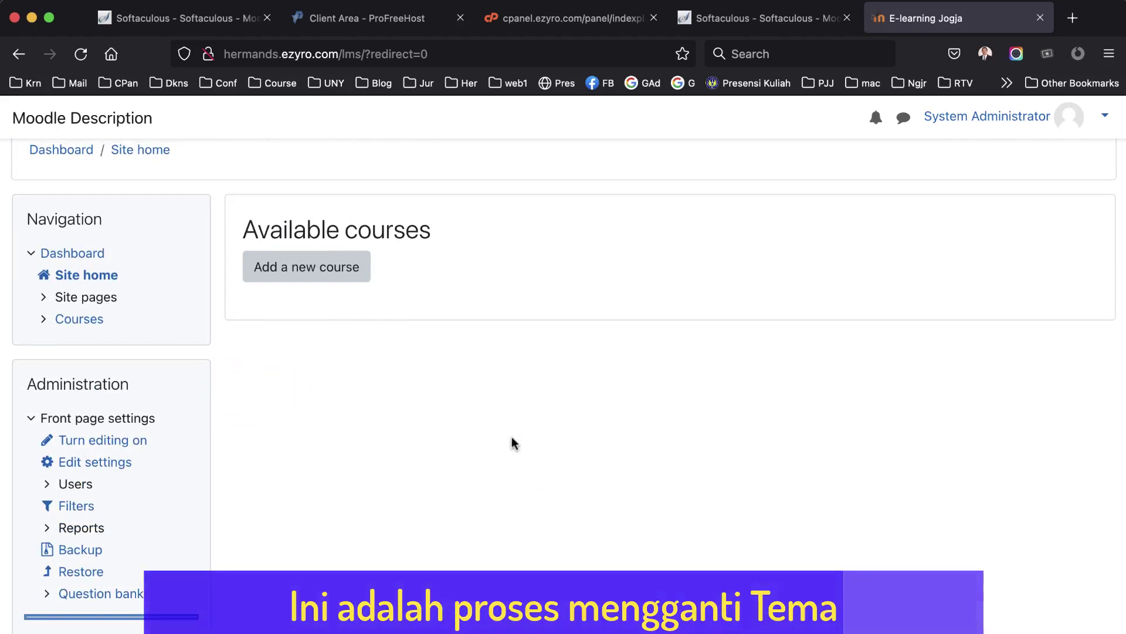
{"action": "scroll", "coordinate": [512, 438], "scroll_direction": "up", "scroll_amount": 3}
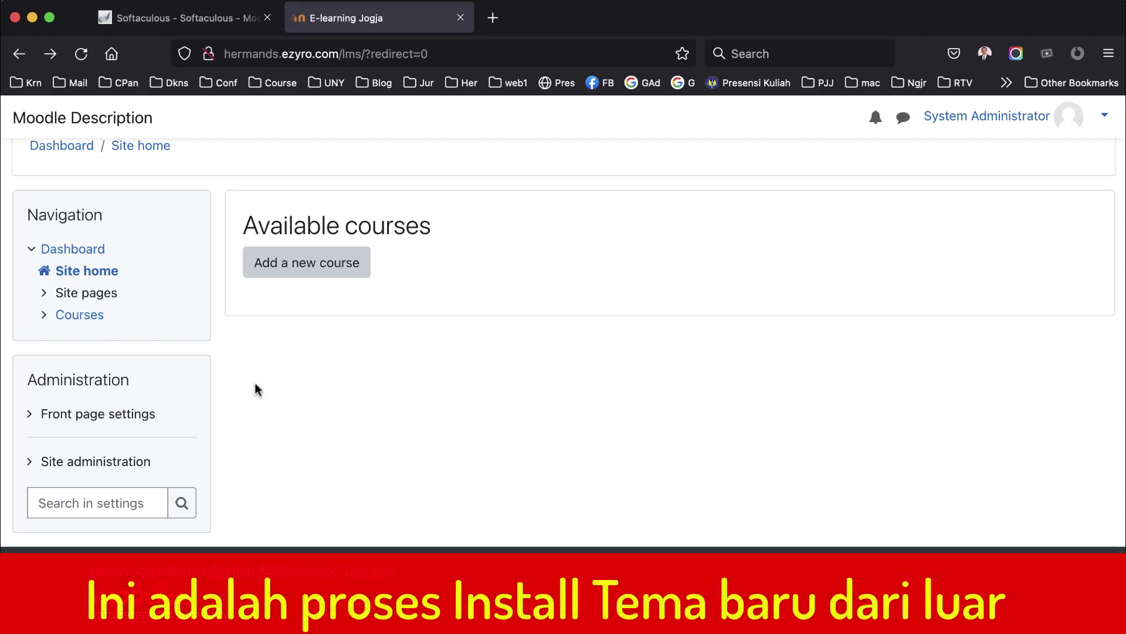
- Expand Site administration and its Plugins category, and open the Install plugins page
{"action": "left_click", "coordinate": [49, 468]}
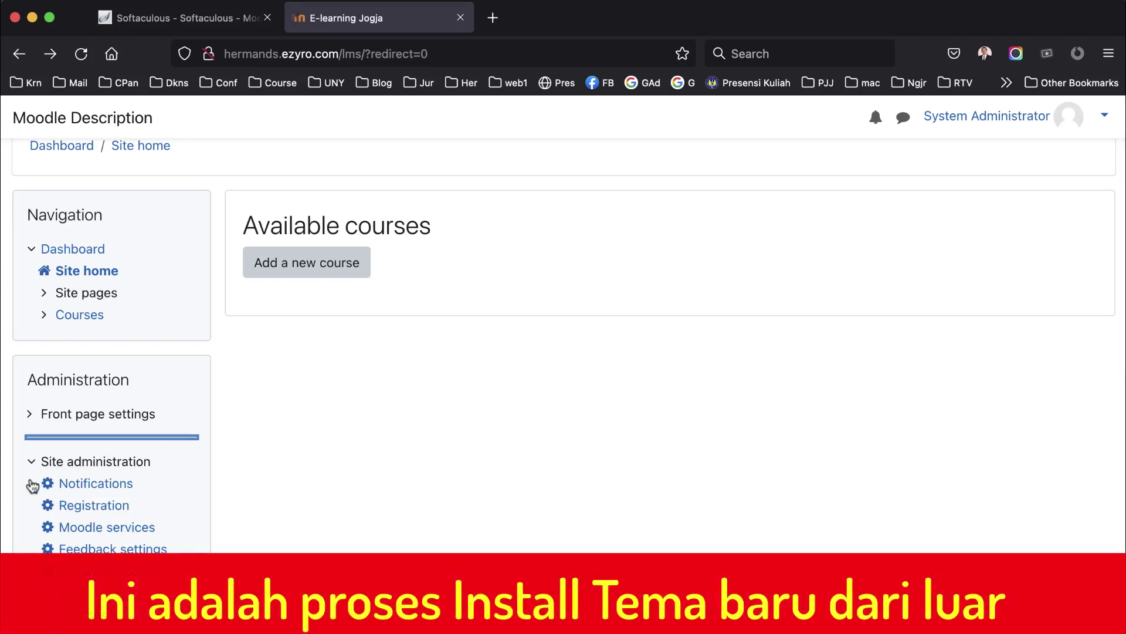
{"action": "scroll", "coordinate": [32, 483], "scroll_direction": "down", "scroll_amount": 2}
{"action": "scroll", "coordinate": [33, 486], "scroll_direction": "down", "scroll_amount": 5}
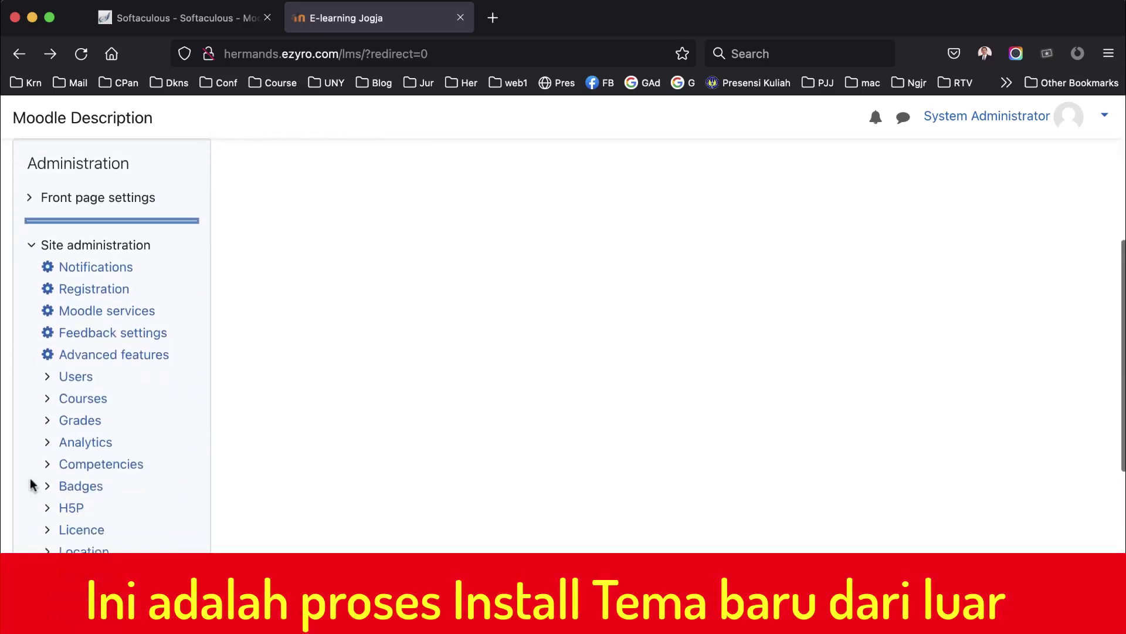
{"action": "scroll", "coordinate": [30, 484], "scroll_direction": "down", "scroll_amount": 5}
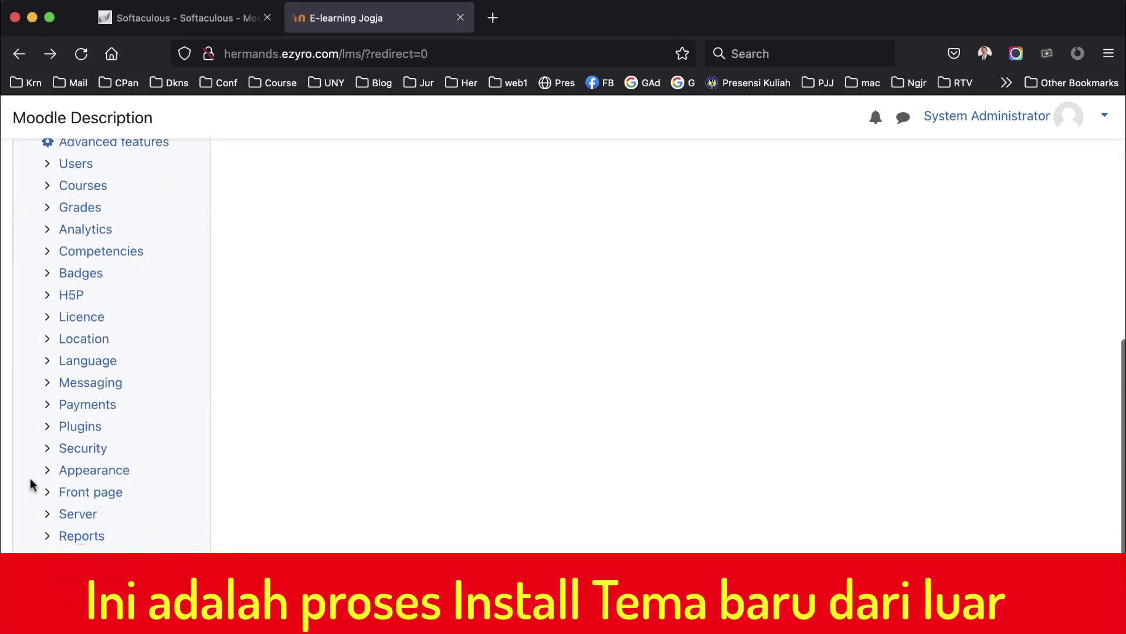
{"action": "left_click", "coordinate": [48, 394]}
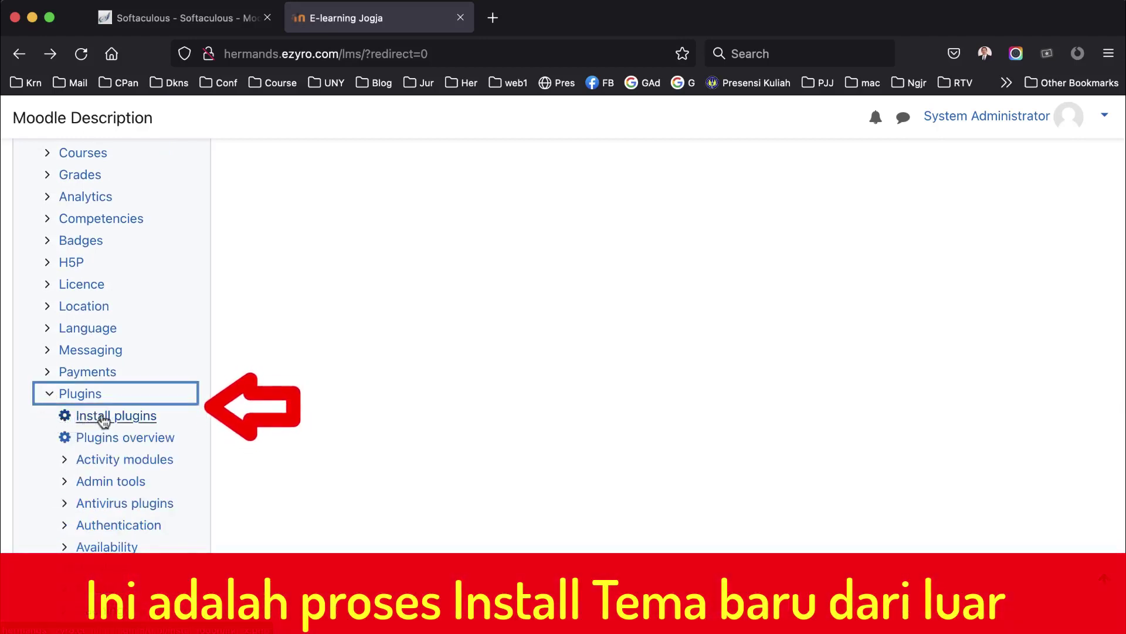
{"action": "left_click", "coordinate": [103, 417]}
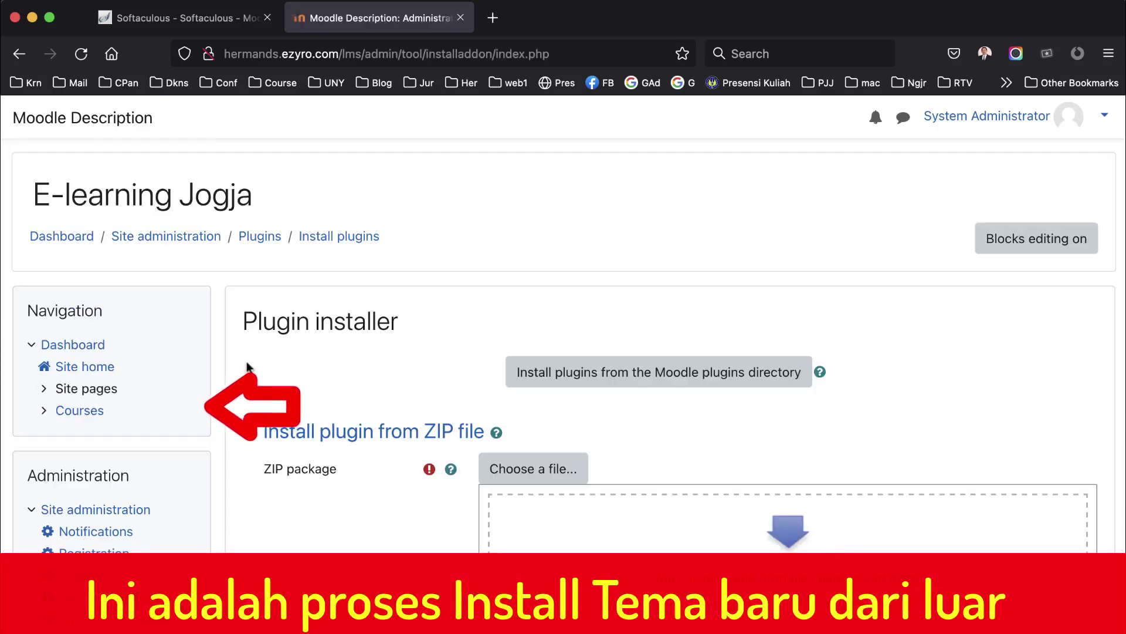
- Go to the online Moodle plugins directory from the plugin installer and filter the plugins by type Theme
{"action": "scroll", "coordinate": [247, 366], "scroll_direction": "down", "scroll_amount": 3}
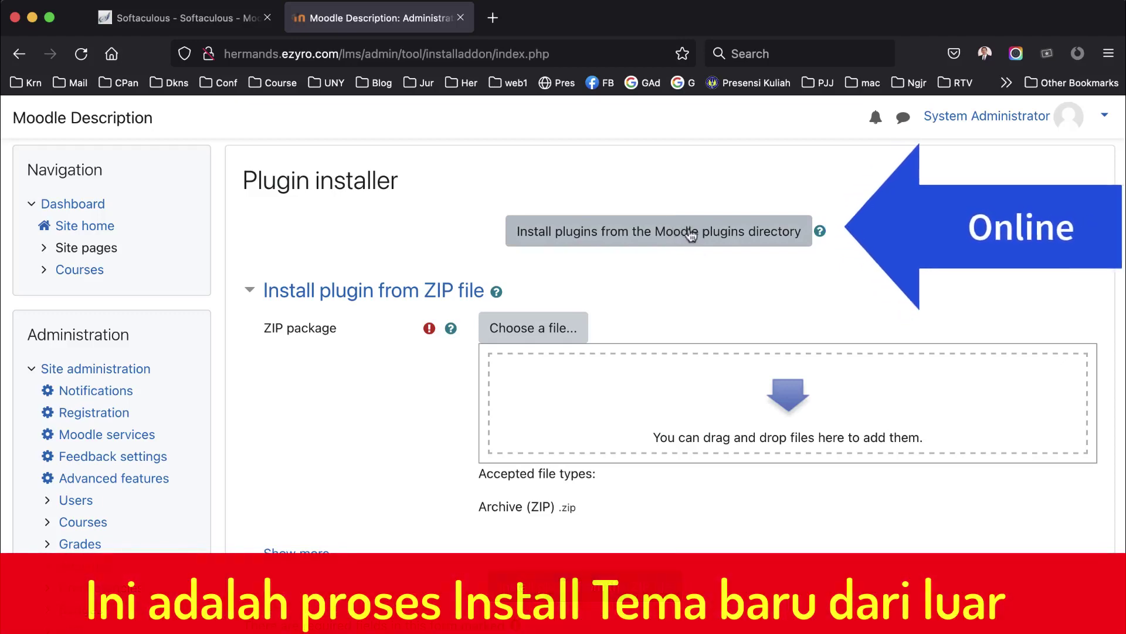
{"action": "left_click", "coordinate": [682, 235]}
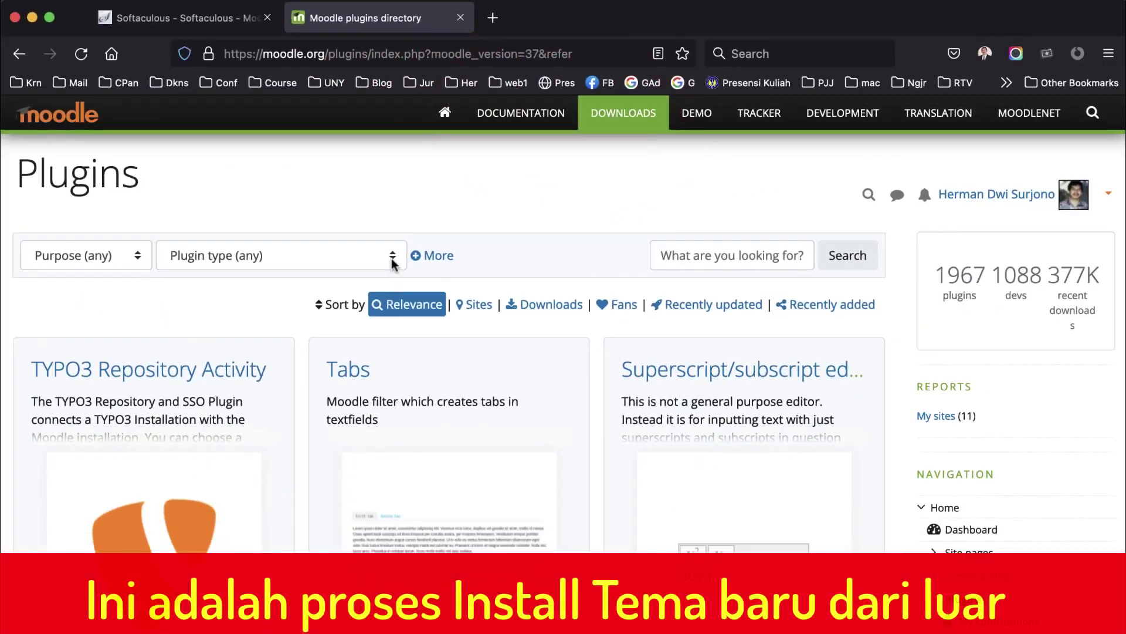
{"action": "left_click", "coordinate": [393, 258]}
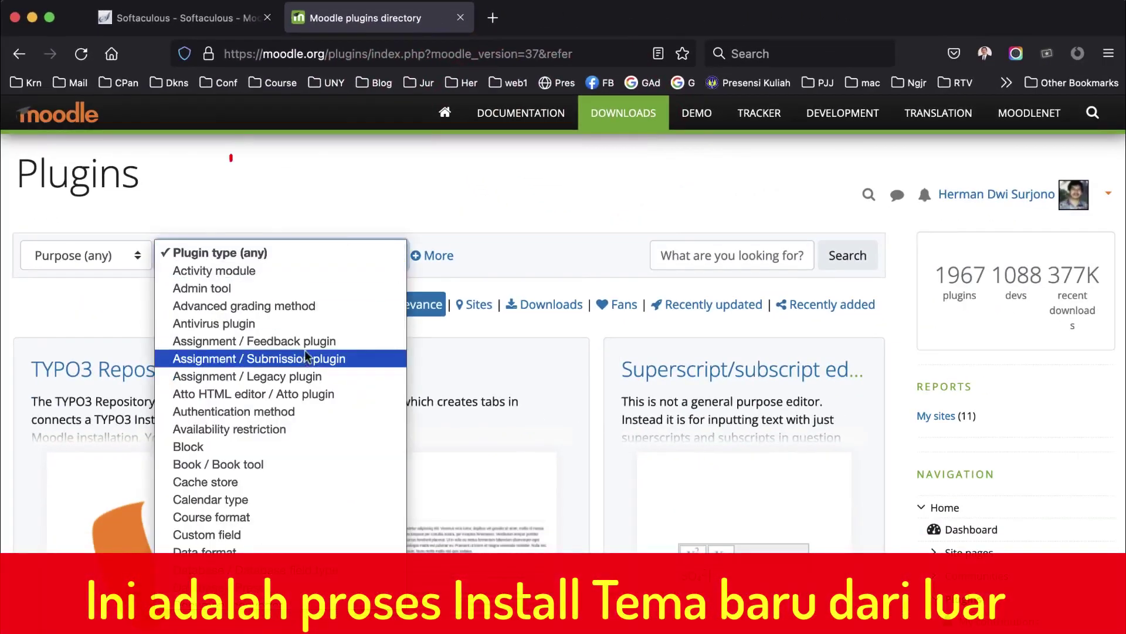
{"action": "scroll", "coordinate": [302, 360], "scroll_direction": "down", "scroll_amount": 6}
{"action": "scroll", "coordinate": [303, 361], "scroll_direction": "down", "scroll_amount": 5}
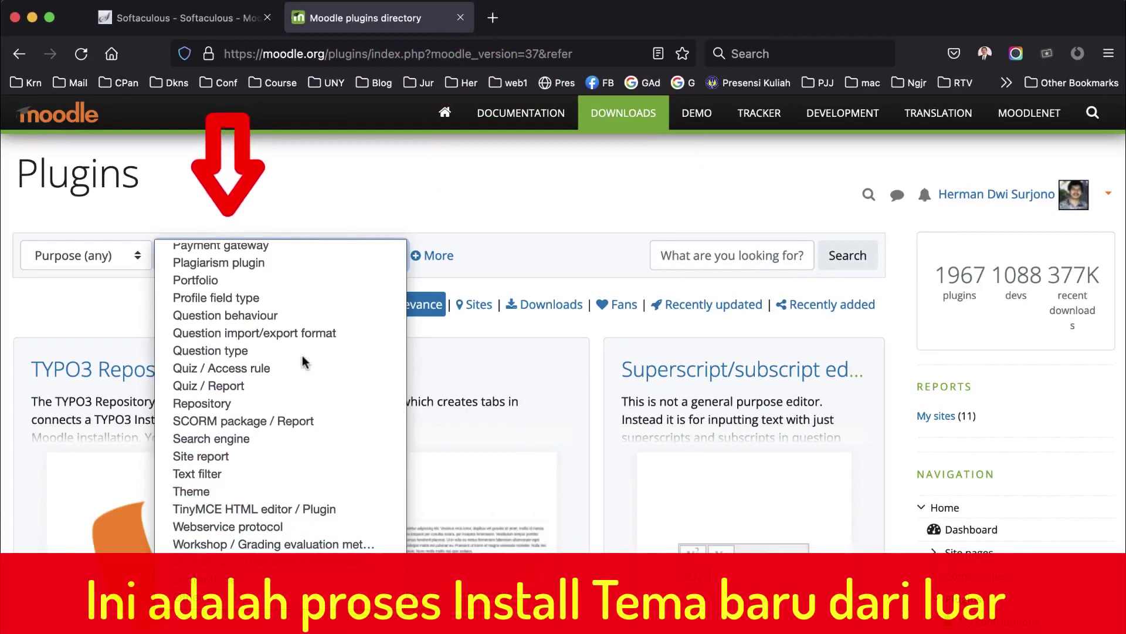
{"action": "left_click", "coordinate": [205, 493]}
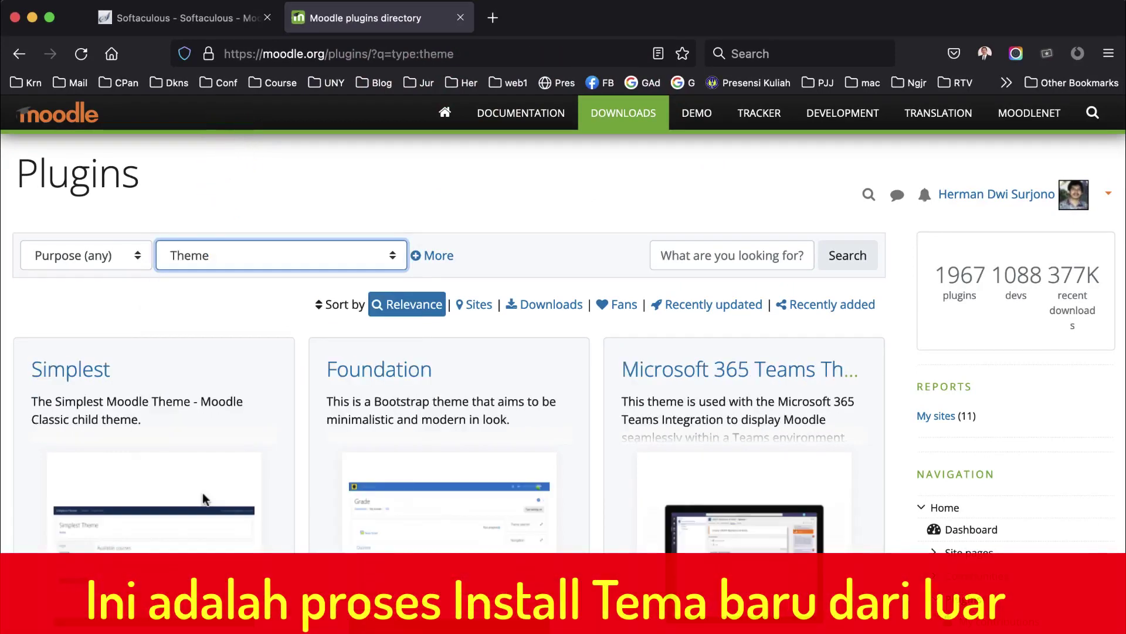
- Browse the list of available themes in the plugins directory down to its end
{"action": "scroll", "coordinate": [299, 434], "scroll_direction": "down", "scroll_amount": 5}
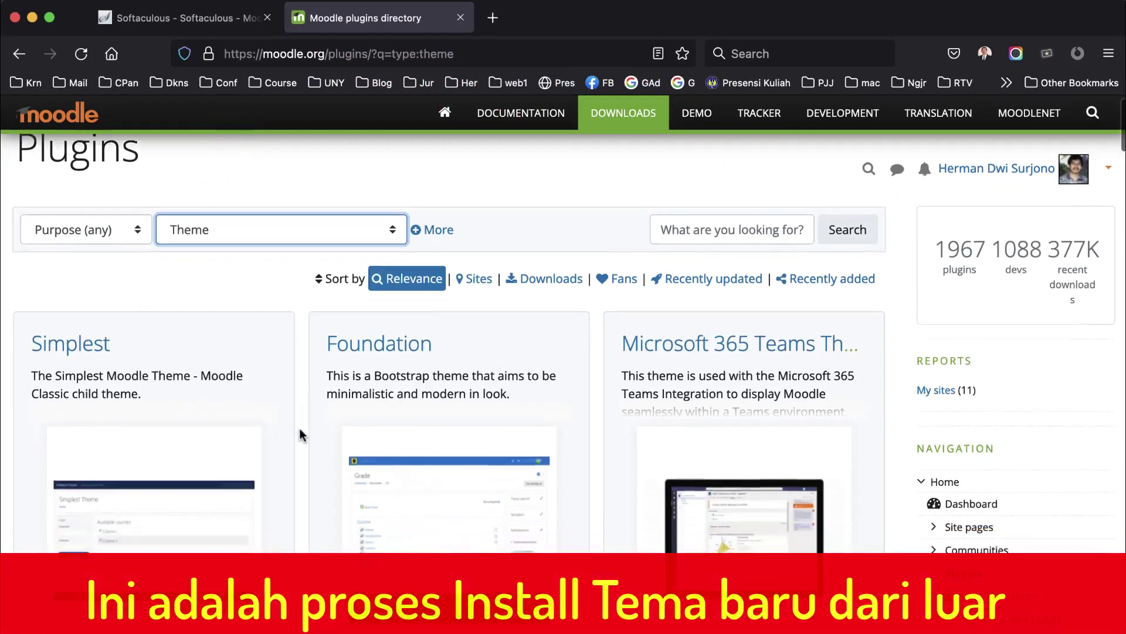
{"action": "scroll", "coordinate": [299, 434], "scroll_direction": "down", "scroll_amount": 10}
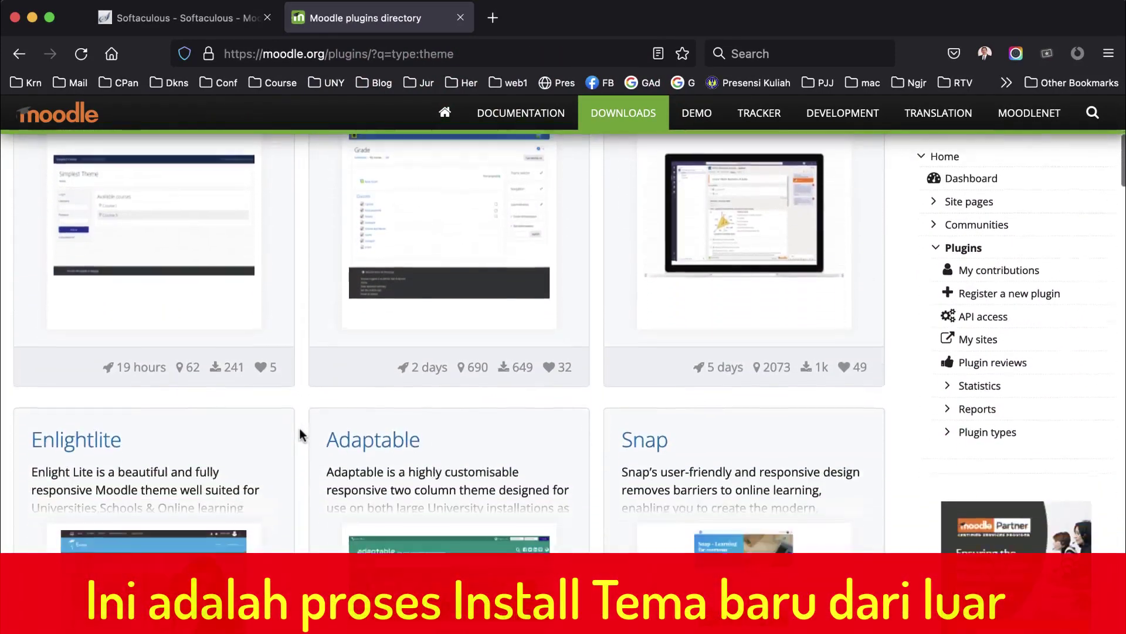
{"action": "scroll", "coordinate": [300, 430], "scroll_direction": "down", "scroll_amount": 17}
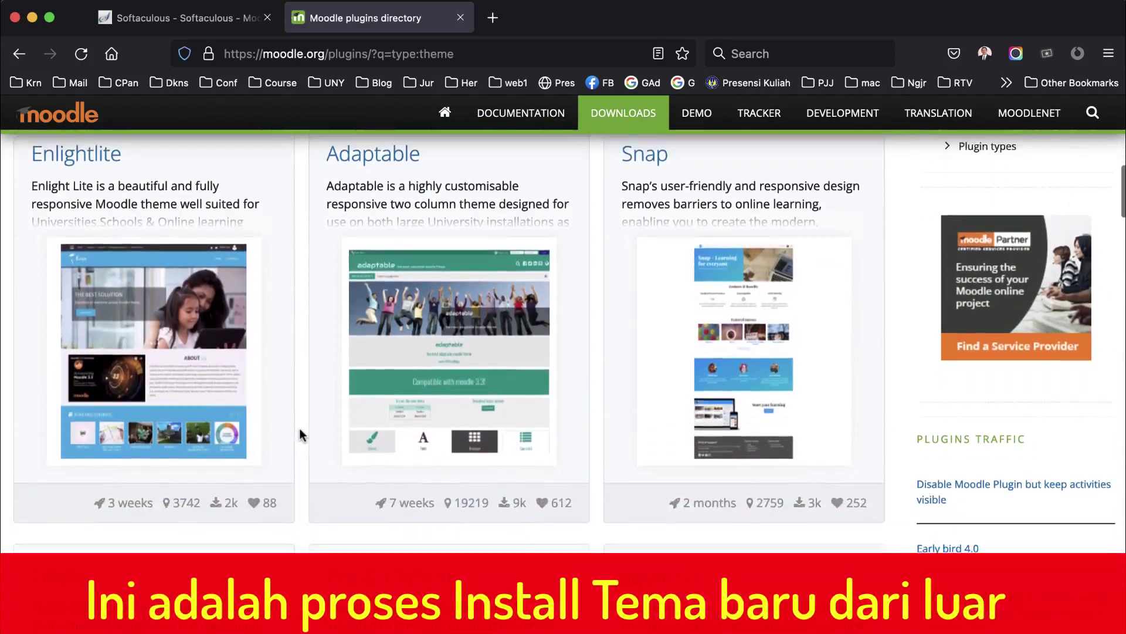
{"action": "scroll", "coordinate": [300, 432], "scroll_direction": "down", "scroll_amount": 15}
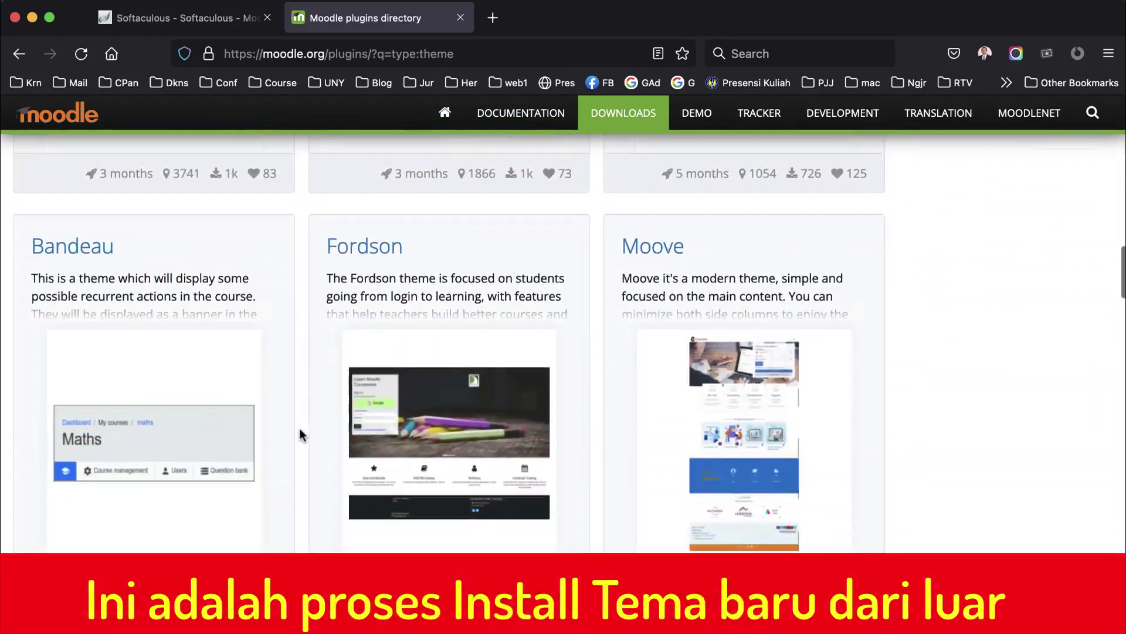
{"action": "scroll", "coordinate": [300, 434], "scroll_direction": "down", "scroll_amount": 20}
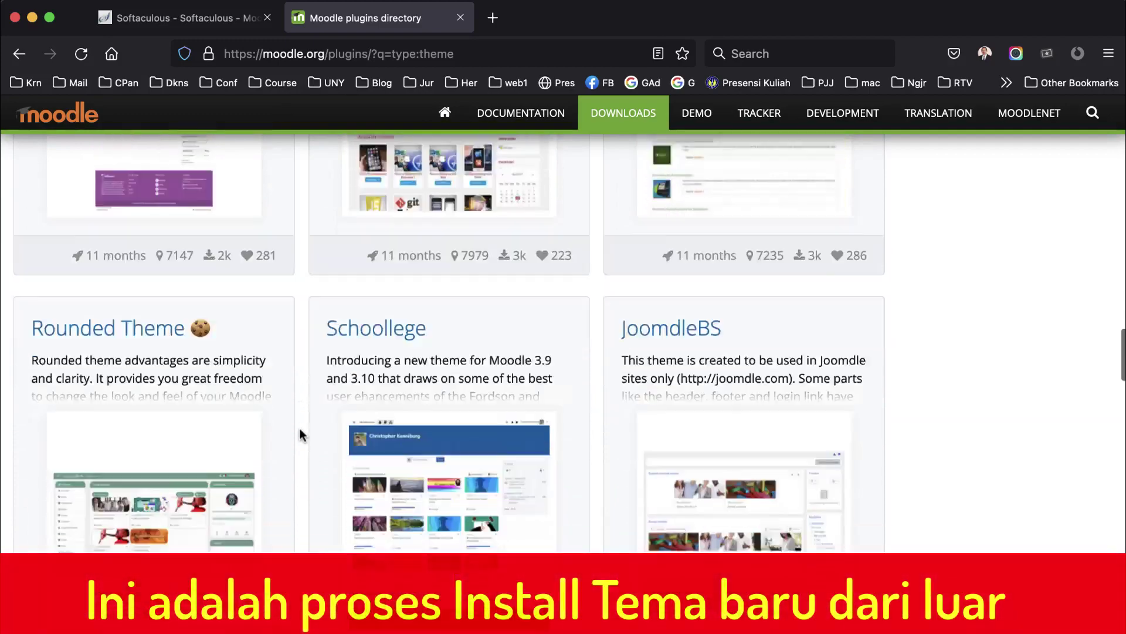
{"action": "scroll", "coordinate": [299, 434], "scroll_direction": "down", "scroll_amount": 4}
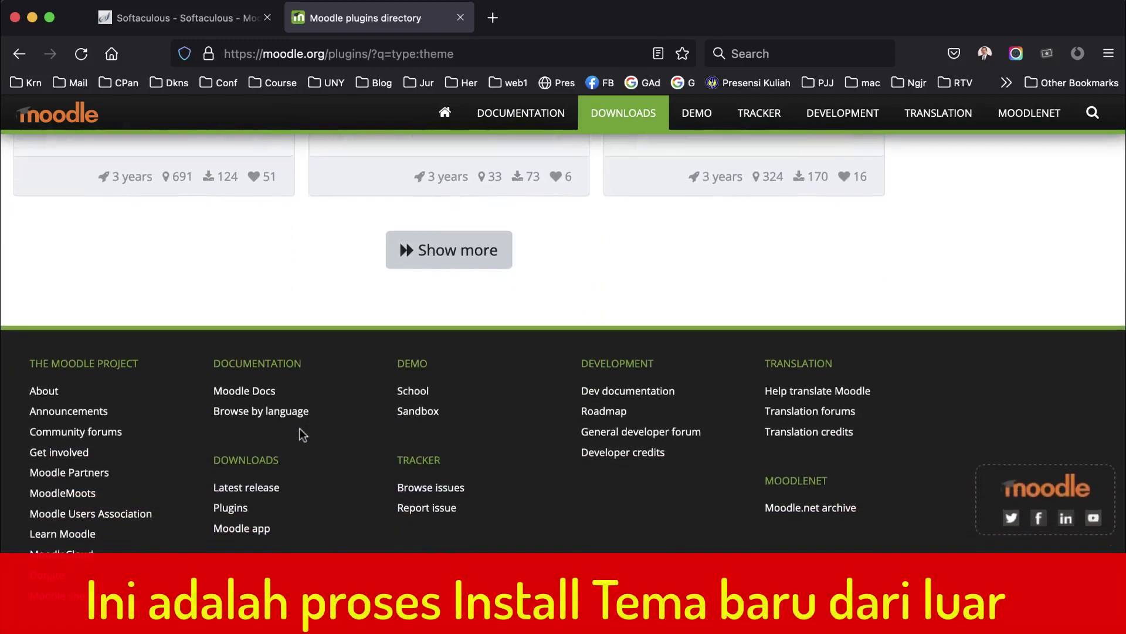
- Show more themes in the plugins directory and open the page of the Adaptable theme
{"action": "scroll", "coordinate": [300, 434], "scroll_direction": "up", "scroll_amount": 3}
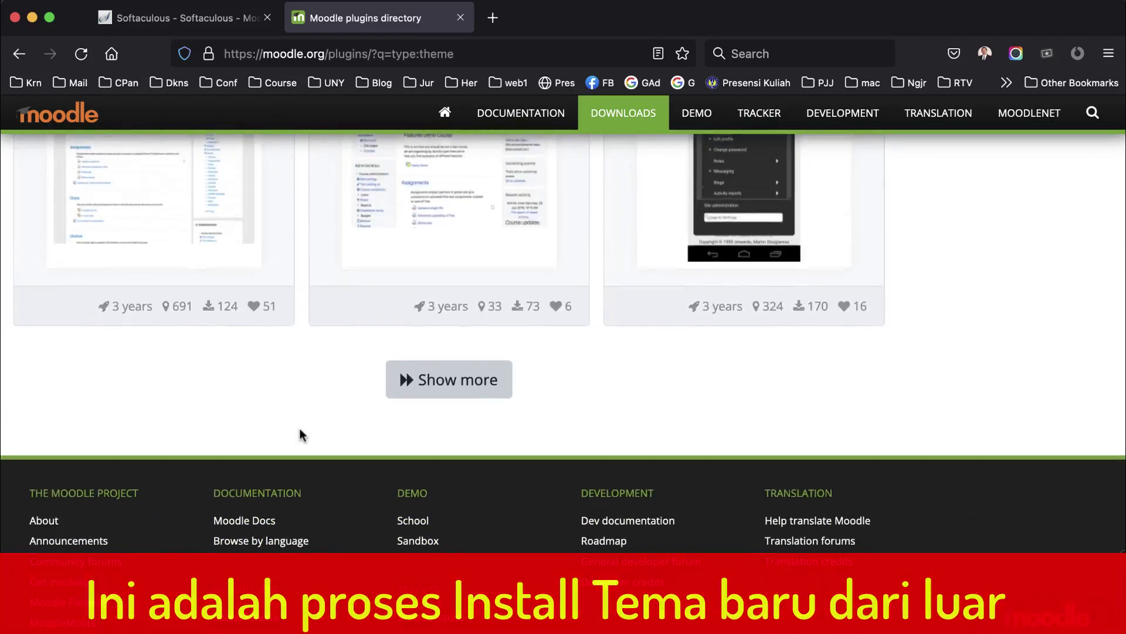
{"action": "left_click", "coordinate": [452, 381]}
{"action": "scroll", "coordinate": [451, 383], "scroll_direction": "up", "scroll_amount": 20}
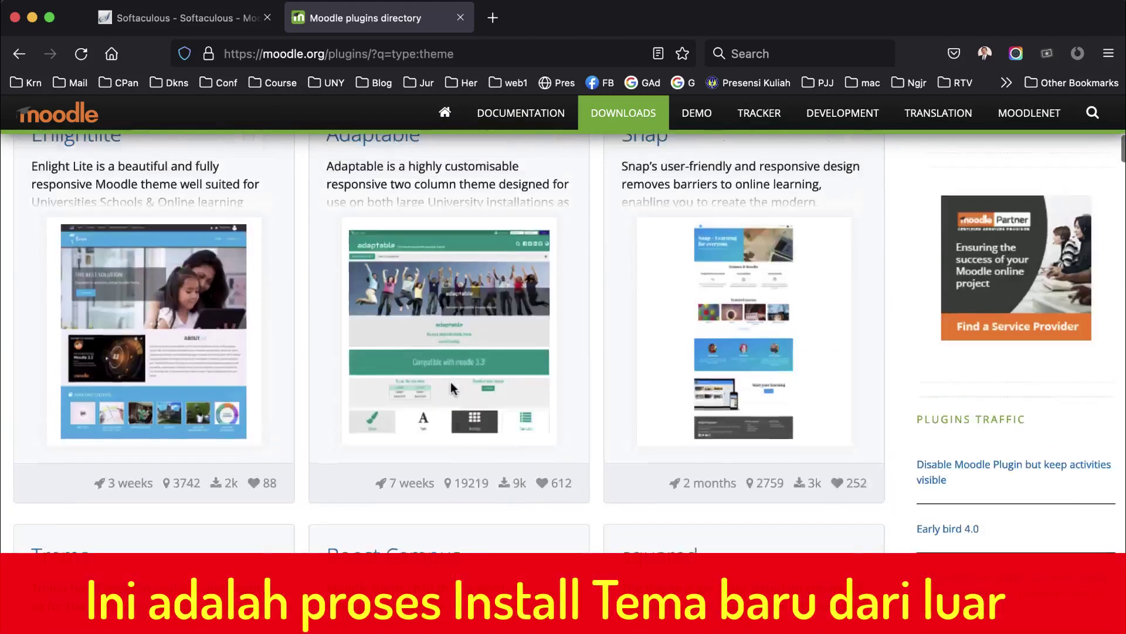
{"action": "scroll", "coordinate": [452, 383], "scroll_direction": "down", "scroll_amount": 5}
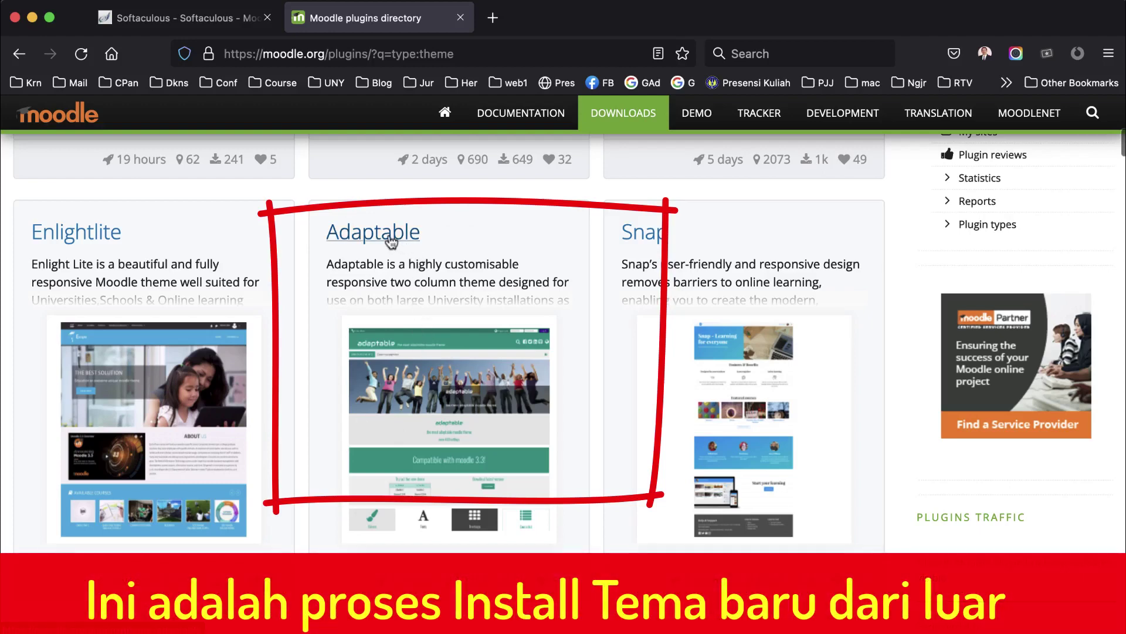
{"action": "left_click", "coordinate": [392, 241]}
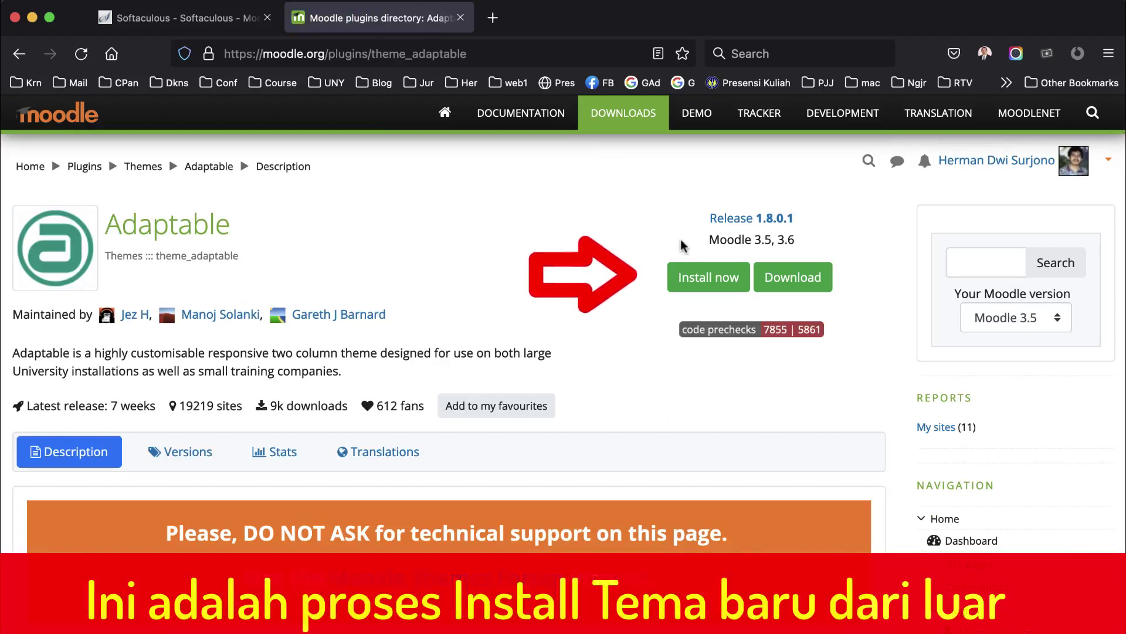
- Request installation of Adaptable on the E-learning Jogja site running version 3.11, and confirm the package download and validation
{"action": "left_click", "coordinate": [705, 278]}
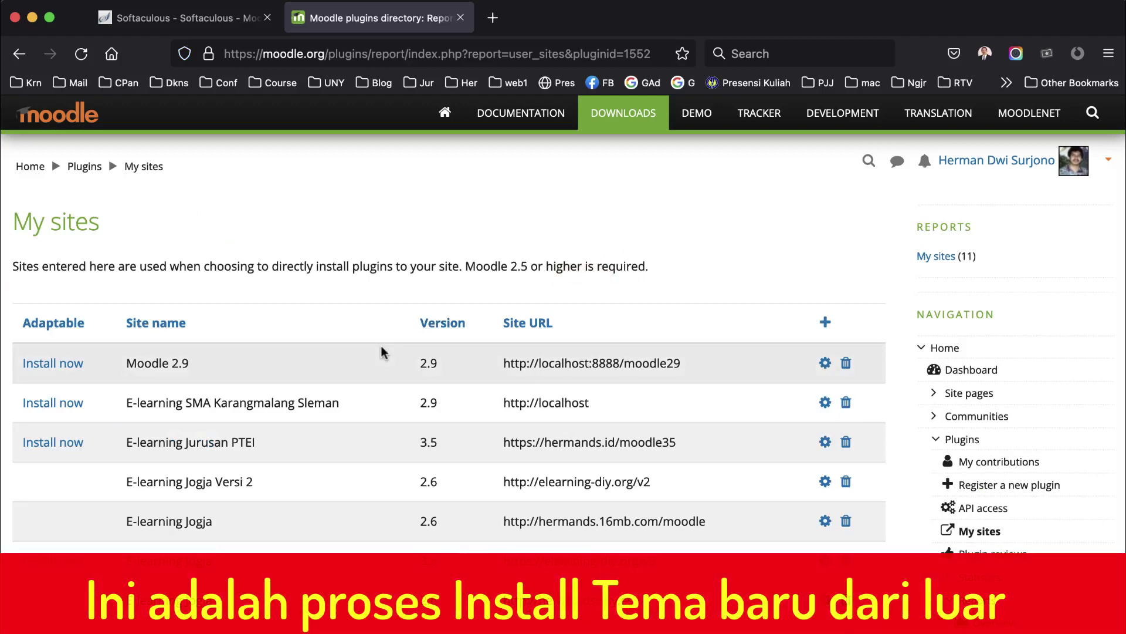
{"action": "scroll", "coordinate": [381, 352], "scroll_direction": "down", "scroll_amount": 5}
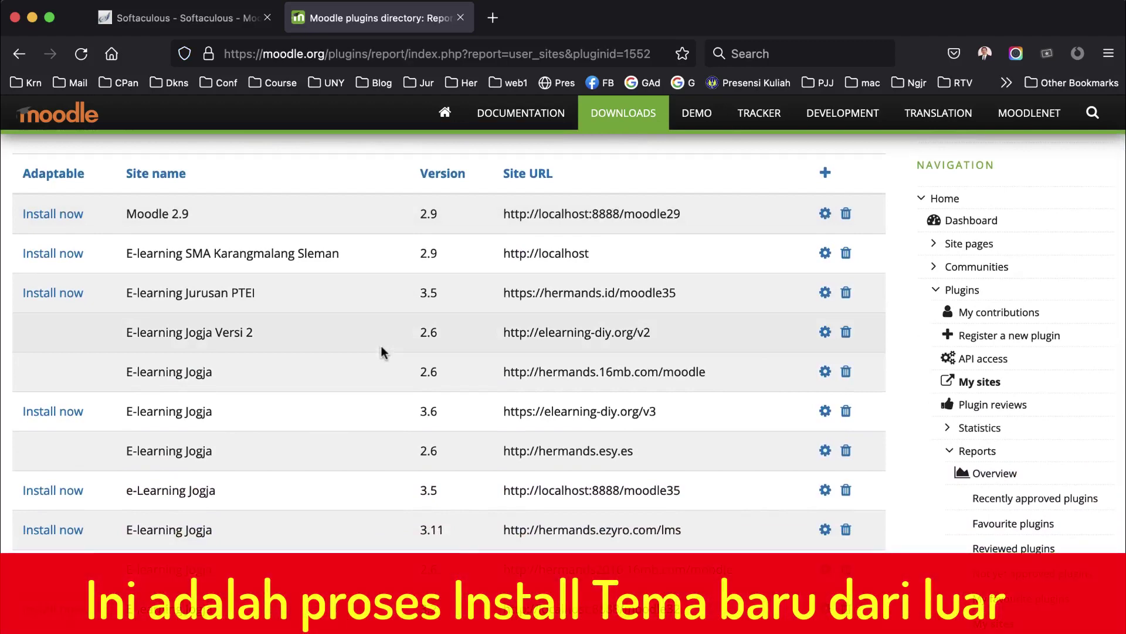
{"action": "scroll", "coordinate": [381, 350], "scroll_direction": "down", "scroll_amount": 2}
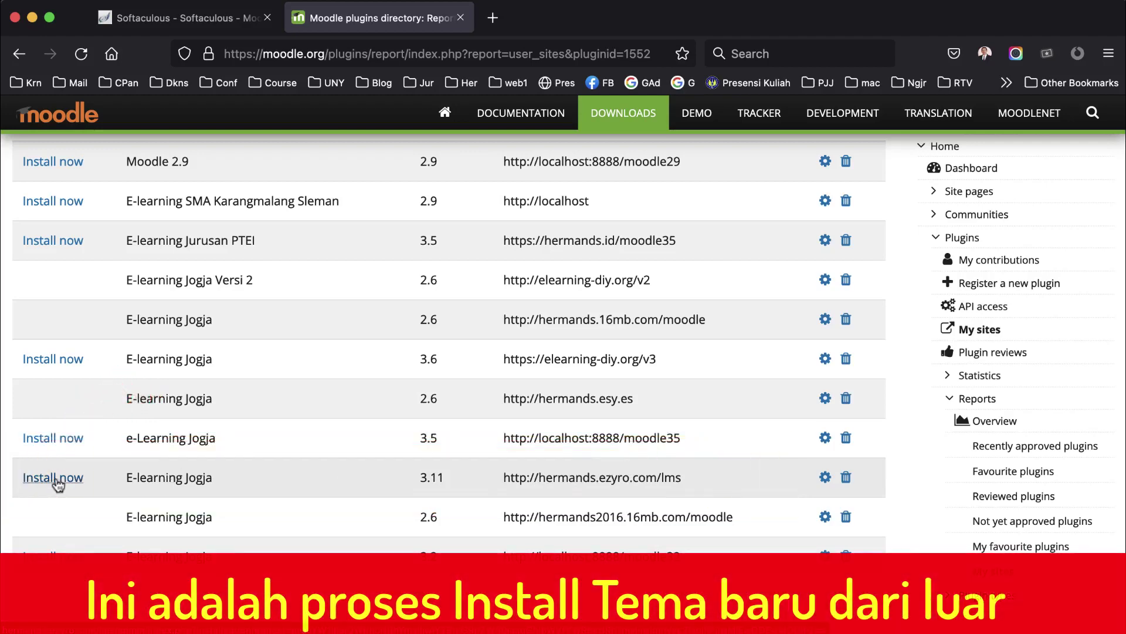
{"action": "left_click", "coordinate": [52, 477]}
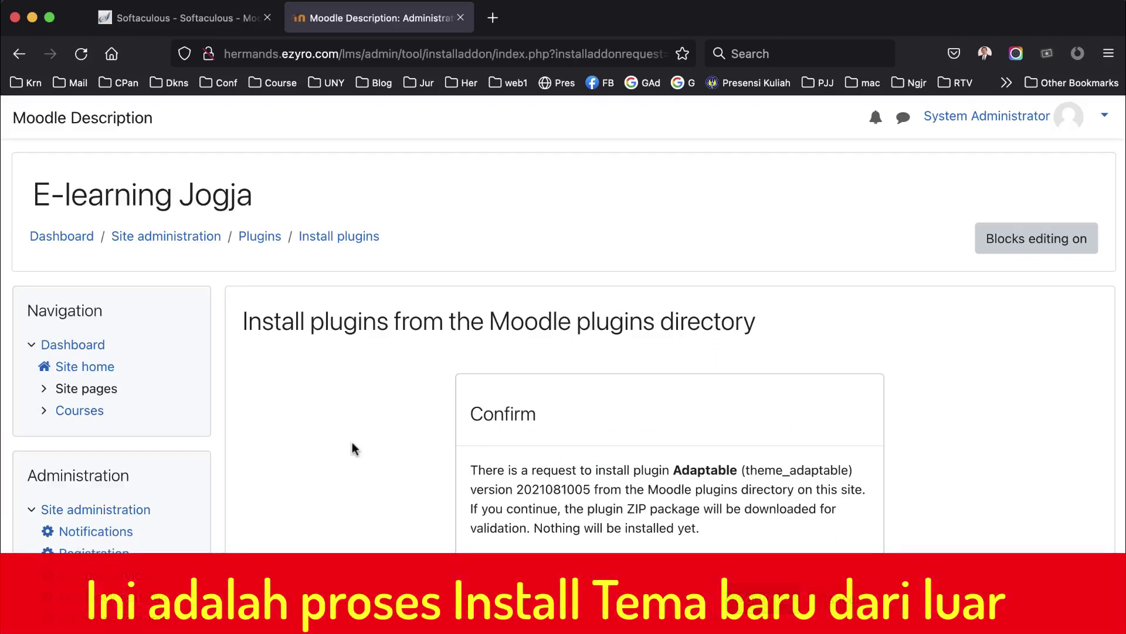
{"action": "scroll", "coordinate": [352, 449], "scroll_direction": "down", "scroll_amount": 3}
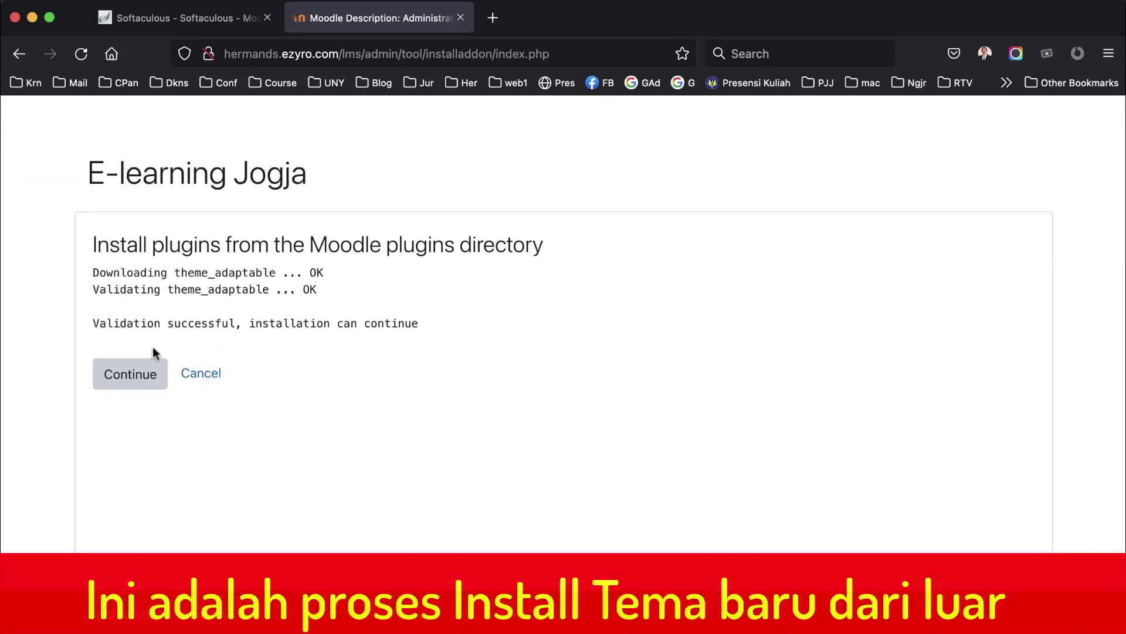
{"action": "left_click", "coordinate": [135, 372]}
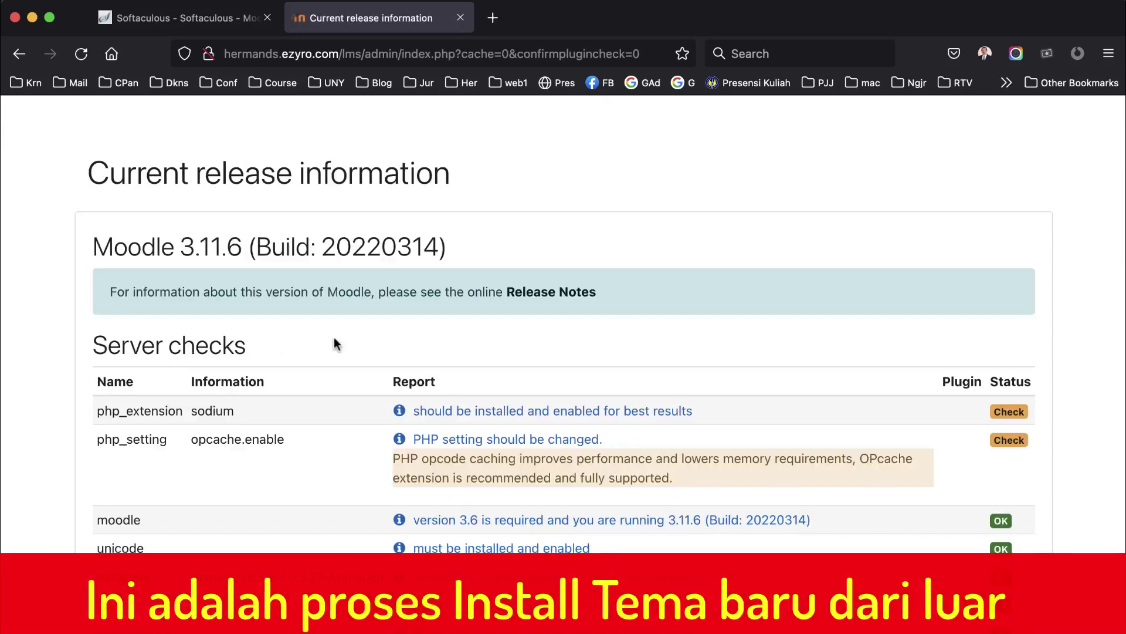
- Go through the server checks and upgrade the Moodle database to install the Adaptable theme
{"action": "scroll", "coordinate": [333, 339], "scroll_direction": "down", "scroll_amount": 3}
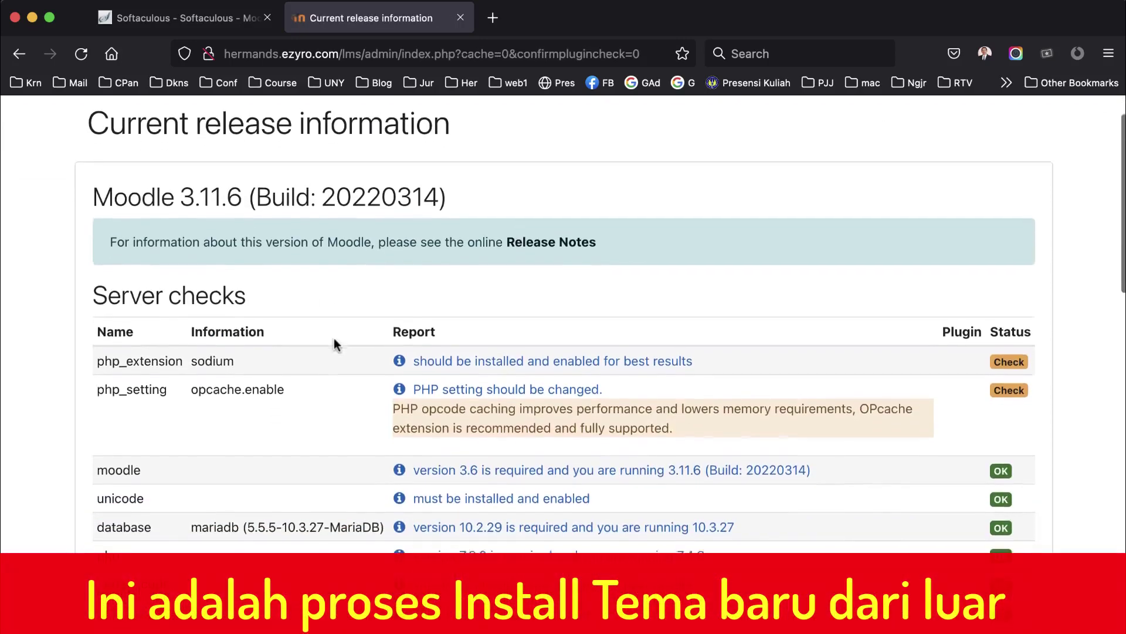
{"action": "scroll", "coordinate": [333, 343], "scroll_direction": "down", "scroll_amount": 10}
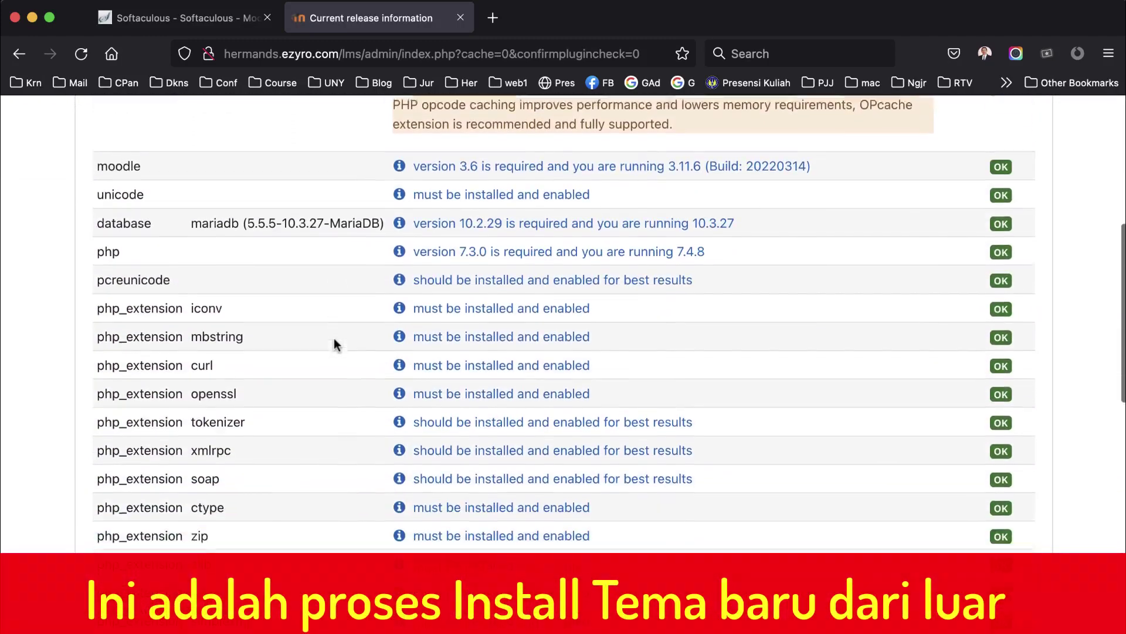
{"action": "scroll", "coordinate": [333, 343], "scroll_direction": "down", "scroll_amount": 19}
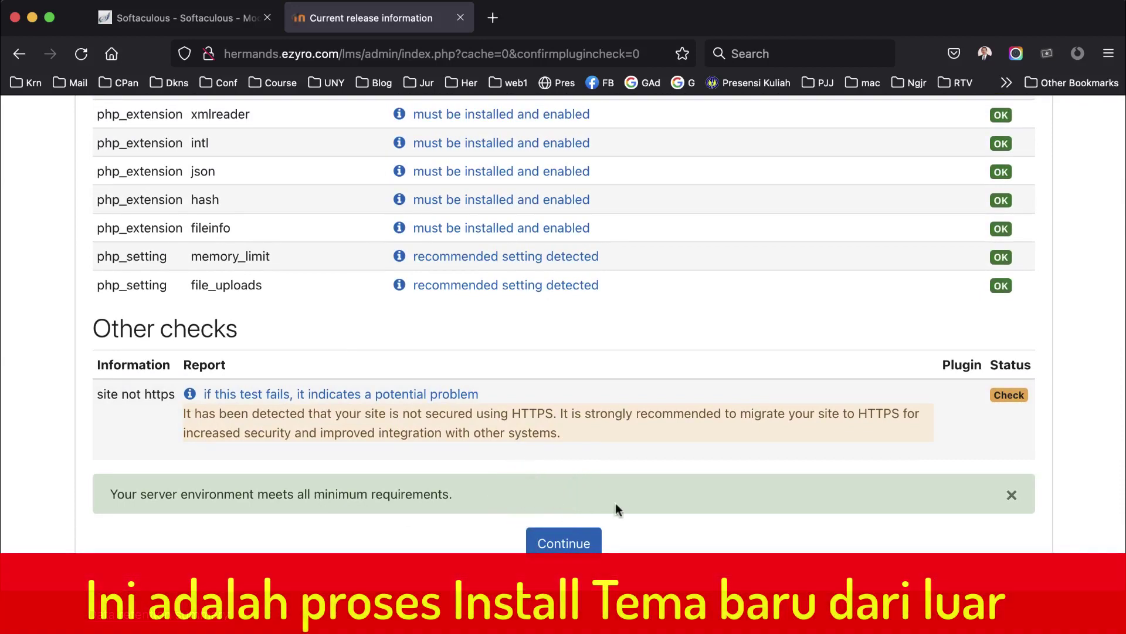
{"action": "left_click", "coordinate": [564, 545]}
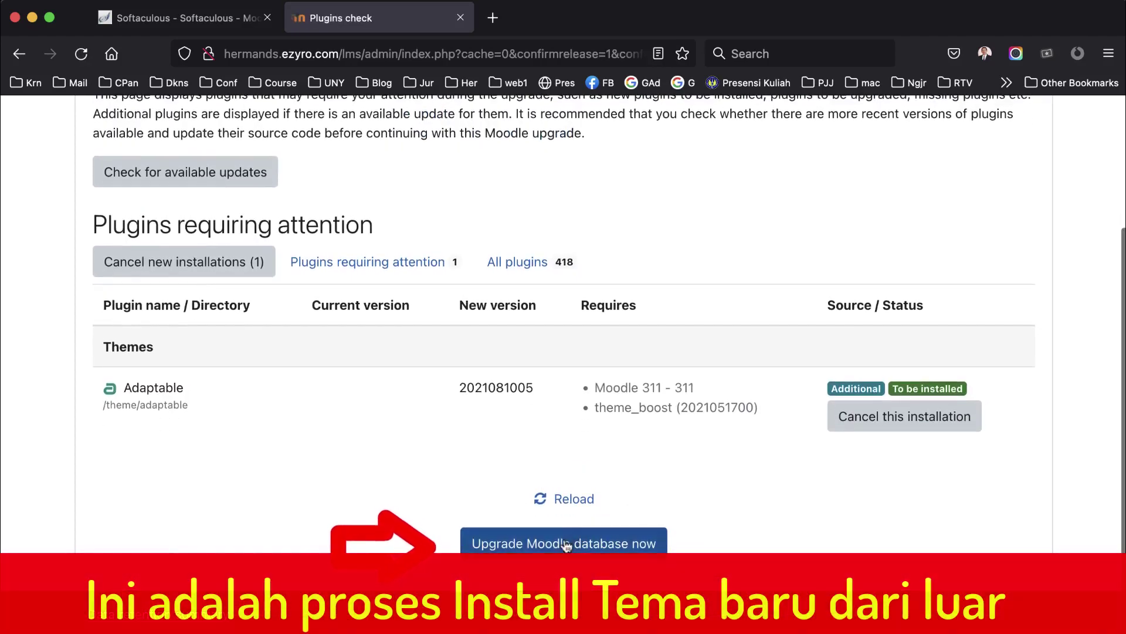
{"action": "left_click", "coordinate": [565, 544]}
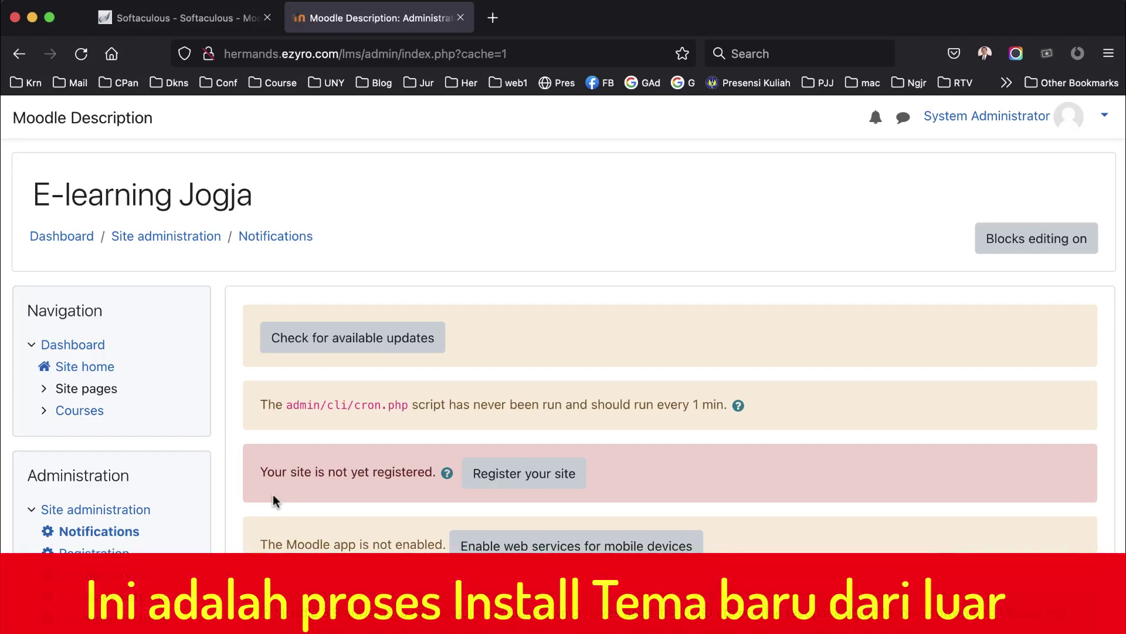
- Expand the Appearance and Themes entries of Site administration and open the Theme selector page
{"action": "scroll", "coordinate": [233, 491], "scroll_direction": "down", "scroll_amount": 5}
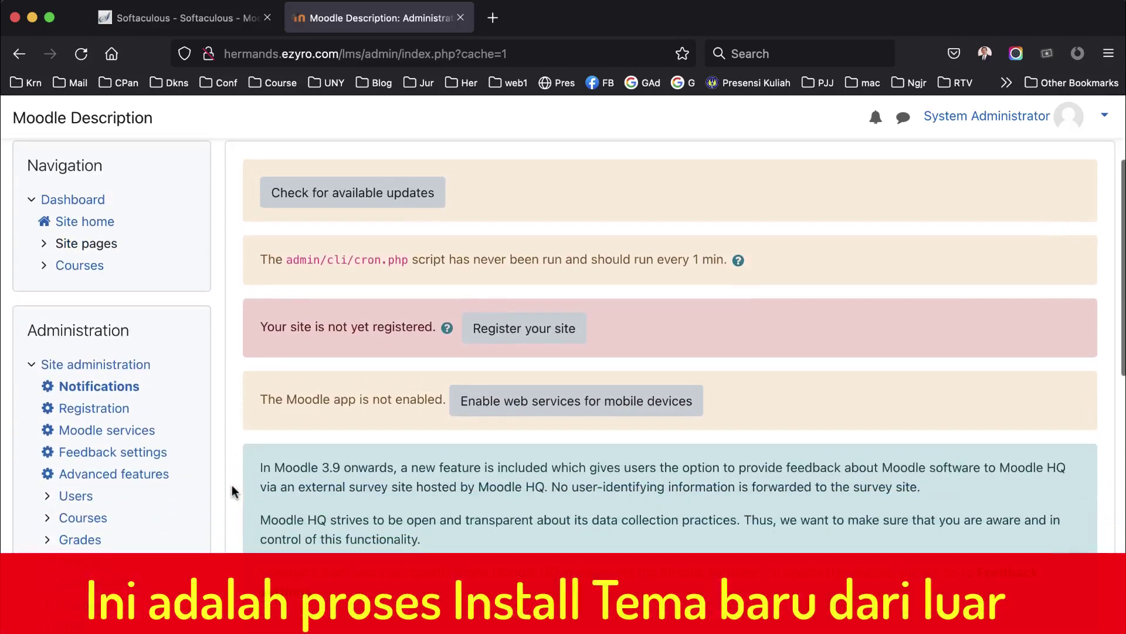
{"action": "scroll", "coordinate": [232, 492], "scroll_direction": "down", "scroll_amount": 4}
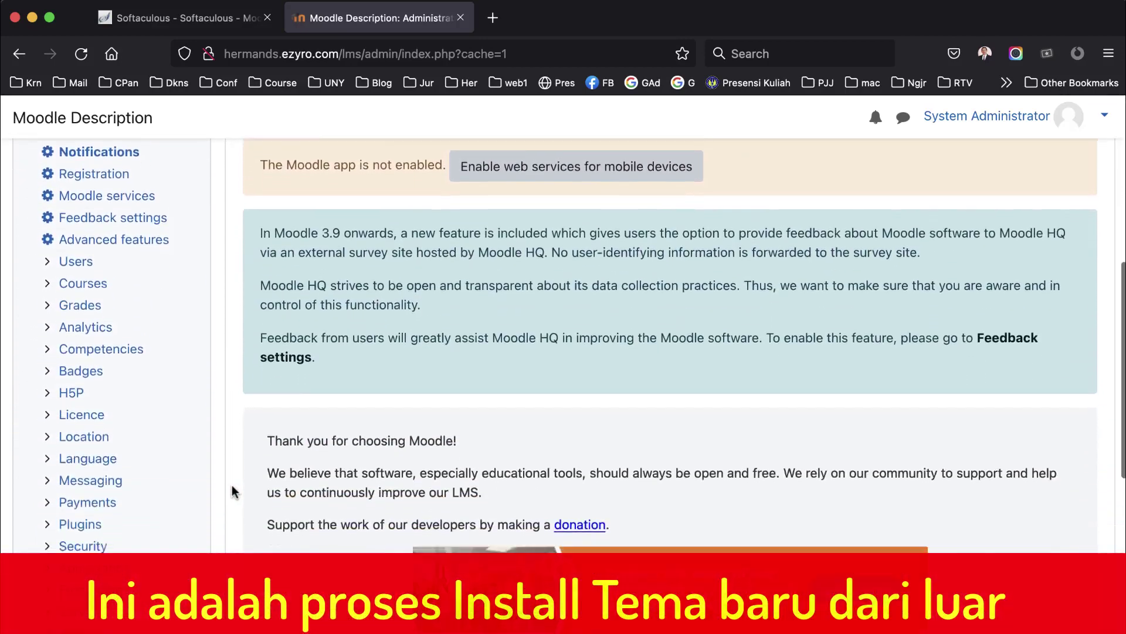
{"action": "scroll", "coordinate": [233, 492], "scroll_direction": "down", "scroll_amount": 1}
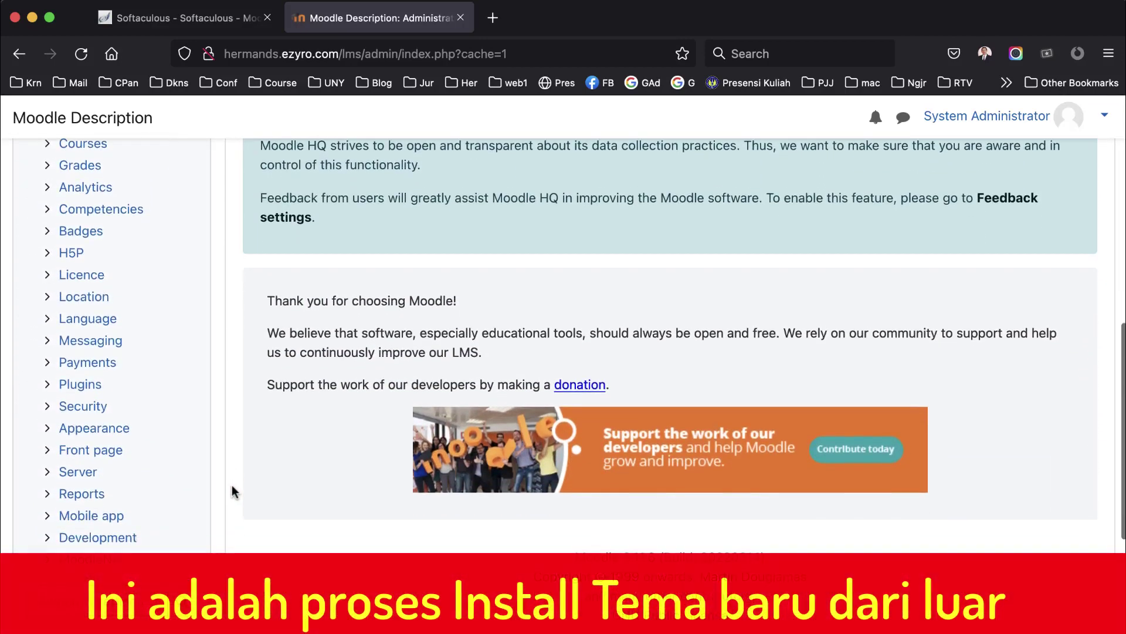
{"action": "scroll", "coordinate": [185, 392], "scroll_direction": "down", "scroll_amount": 1}
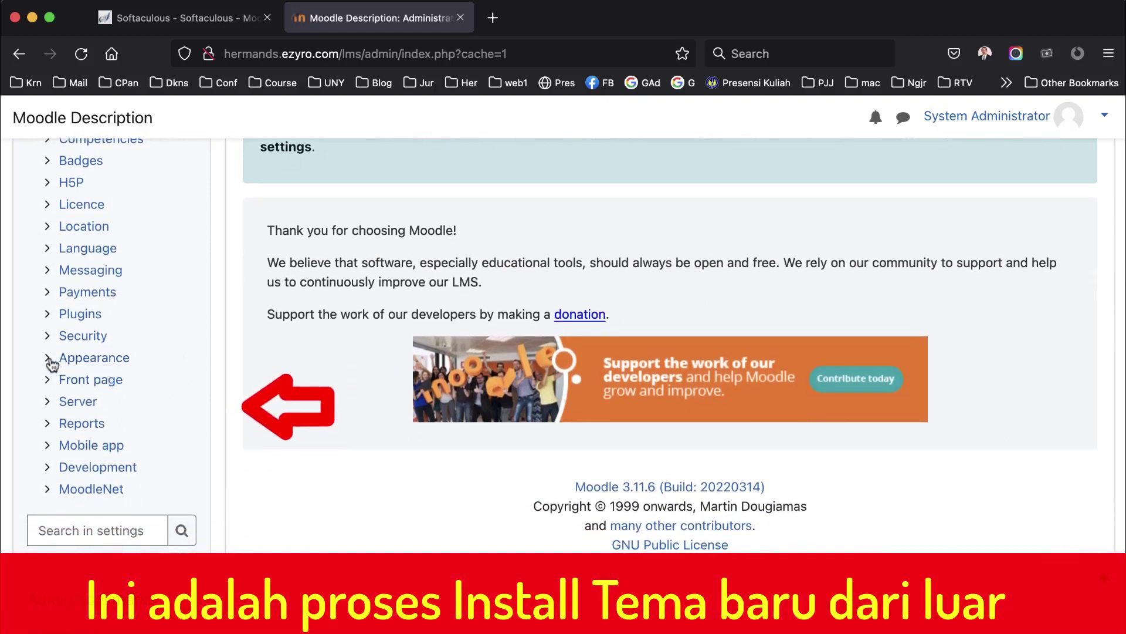
{"action": "left_click", "coordinate": [51, 363]}
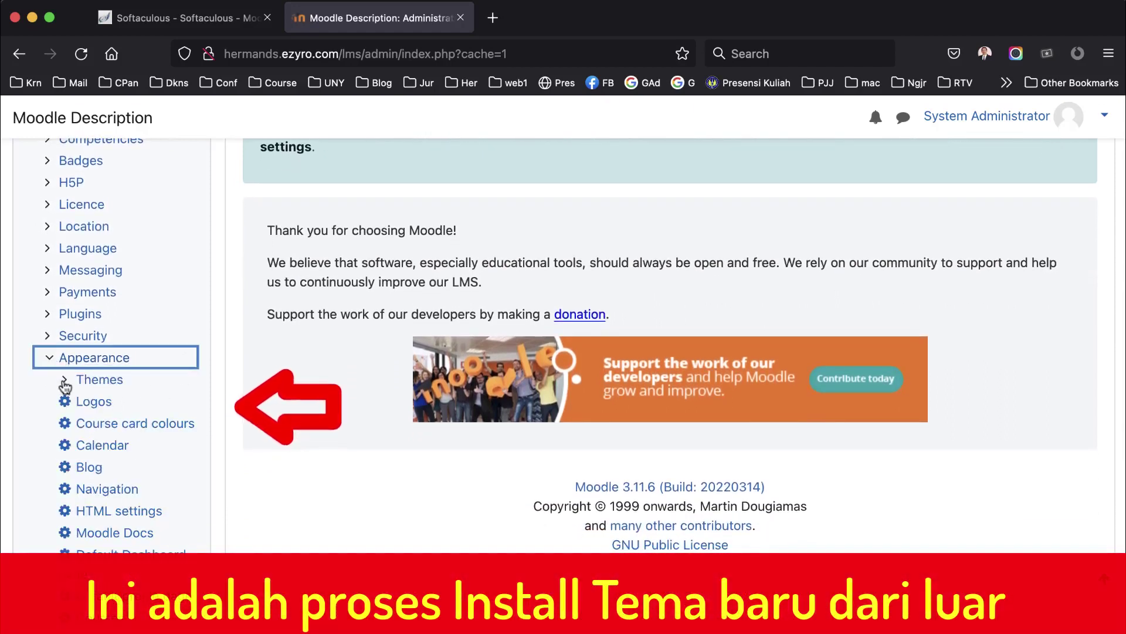
{"action": "left_click", "coordinate": [66, 383]}
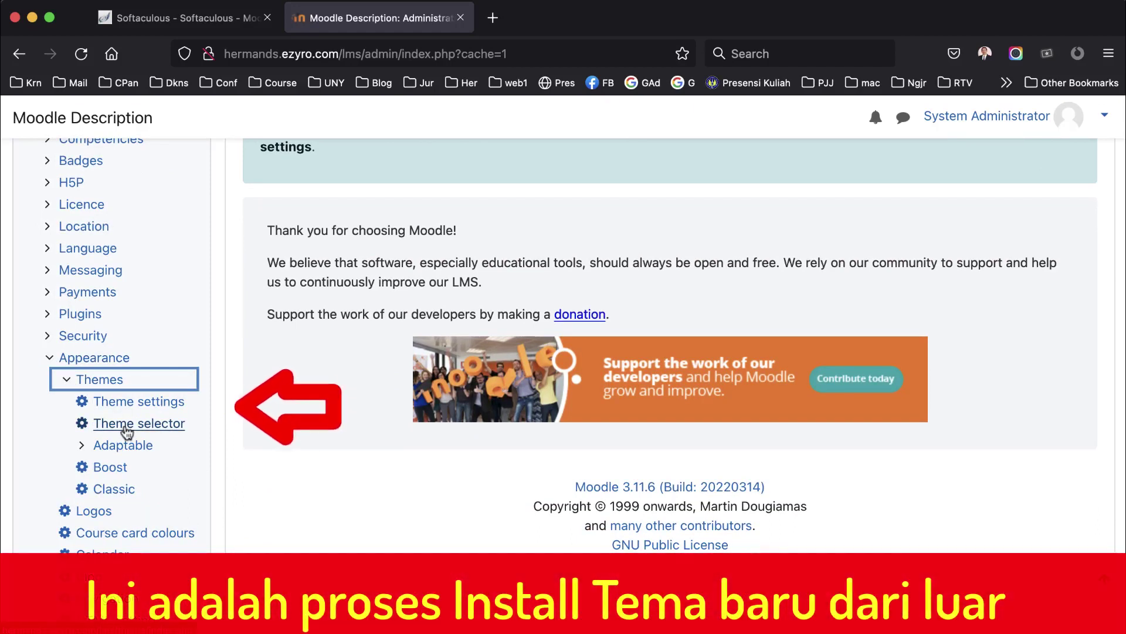
{"action": "left_click", "coordinate": [125, 425]}
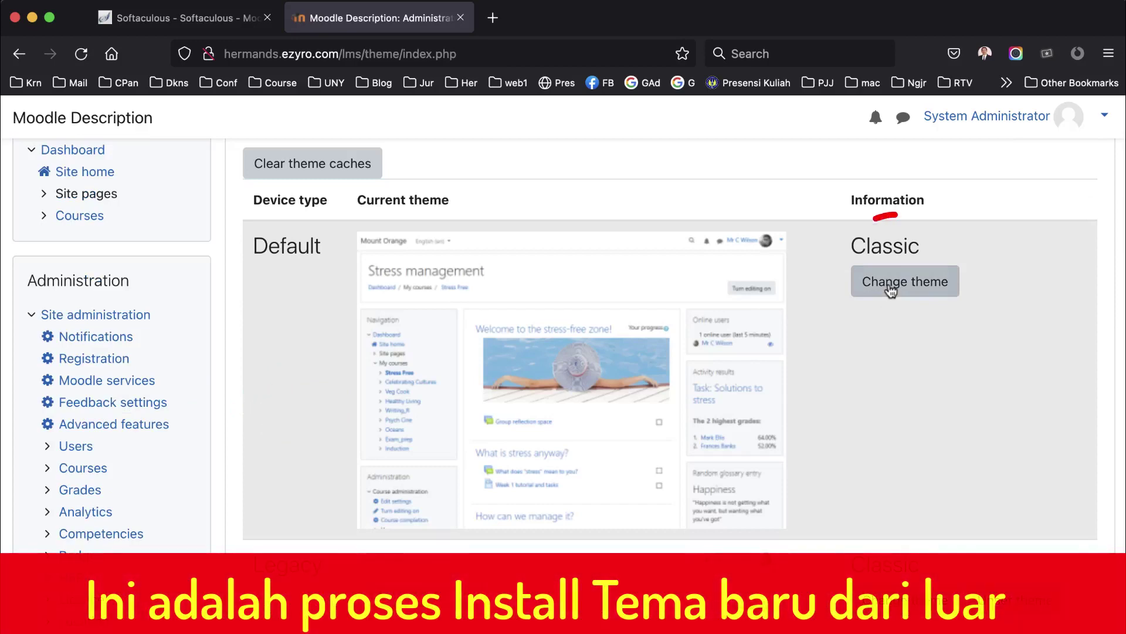
- Change the theme for the Default device type to Adaptable
{"action": "left_click", "coordinate": [890, 283]}
{"action": "scroll", "coordinate": [811, 389], "scroll_direction": "down", "scroll_amount": 10}
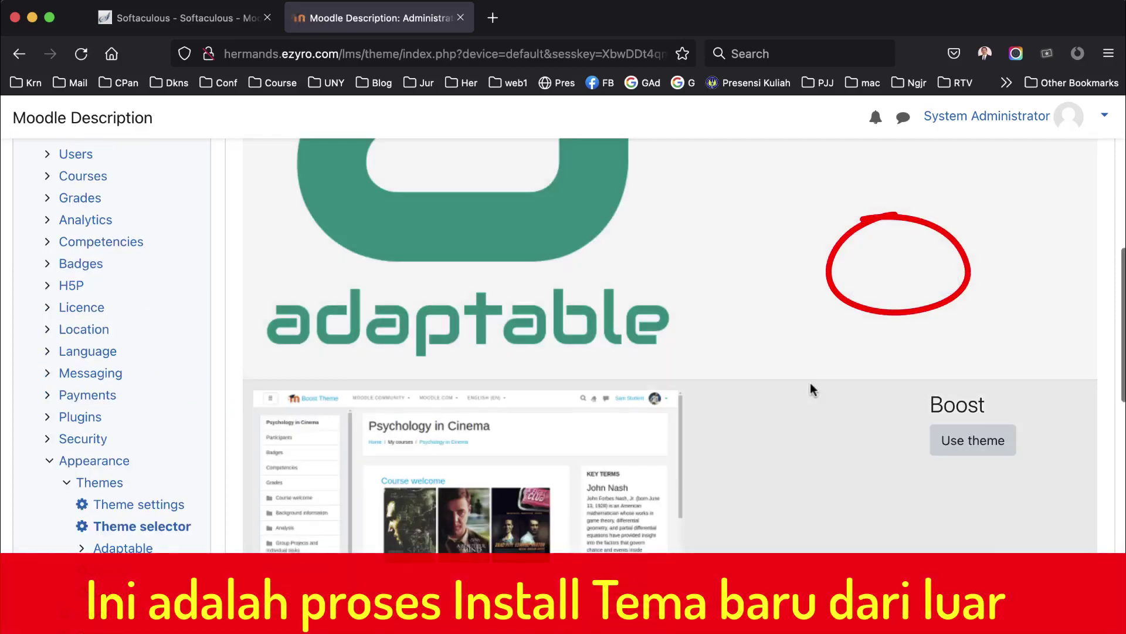
{"action": "scroll", "coordinate": [811, 389], "scroll_direction": "up", "scroll_amount": 10}
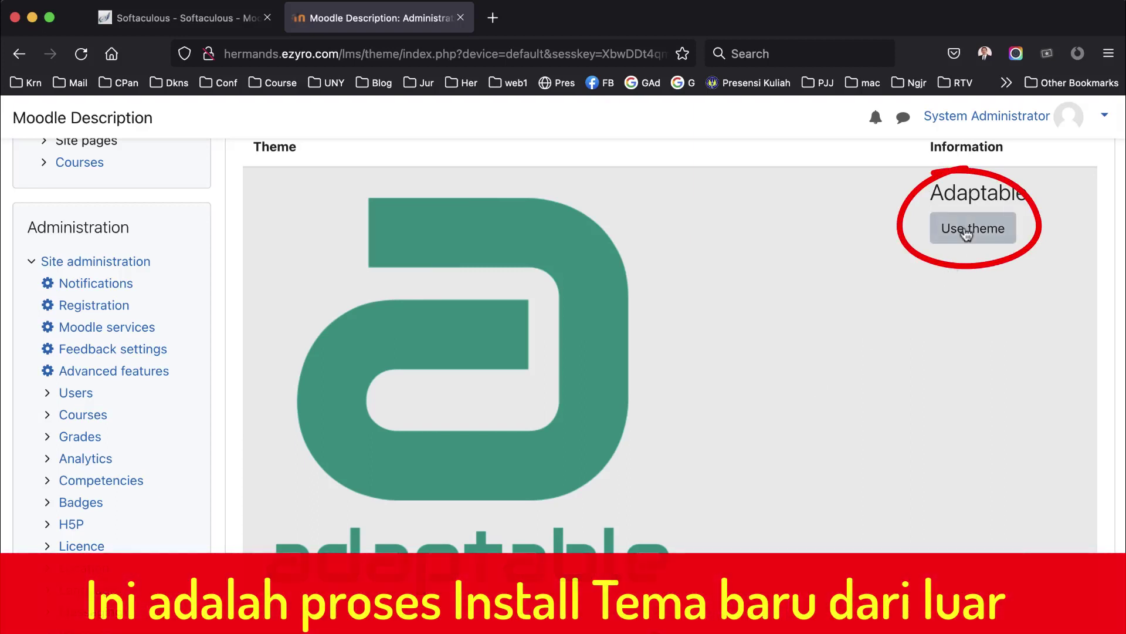
{"action": "left_click", "coordinate": [967, 231]}
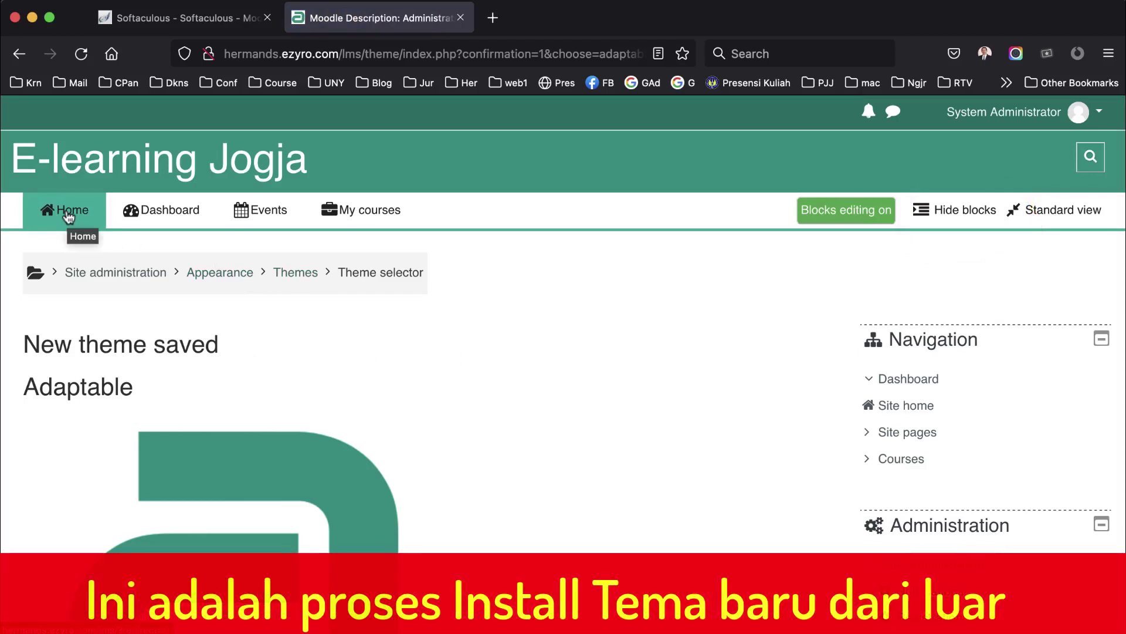
- Go to the site home and examine its layout and blocks in the Adaptable theme
{"action": "left_click", "coordinate": [69, 213]}
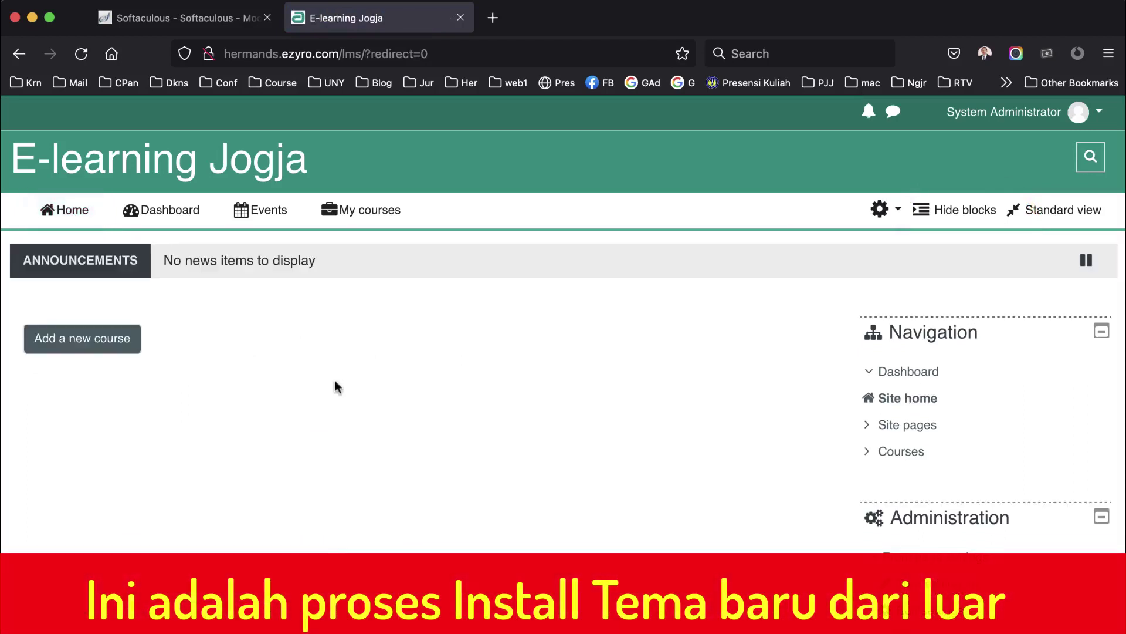
{"action": "scroll", "coordinate": [335, 387], "scroll_direction": "down", "scroll_amount": 5}
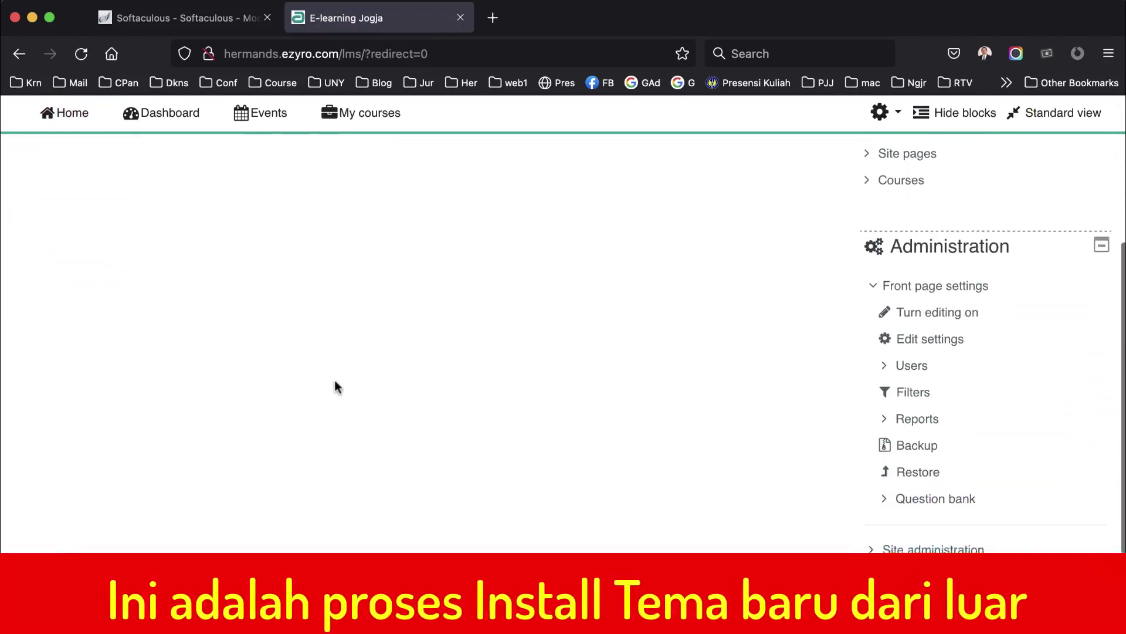
{"action": "scroll", "coordinate": [334, 388], "scroll_direction": "up", "scroll_amount": 5}
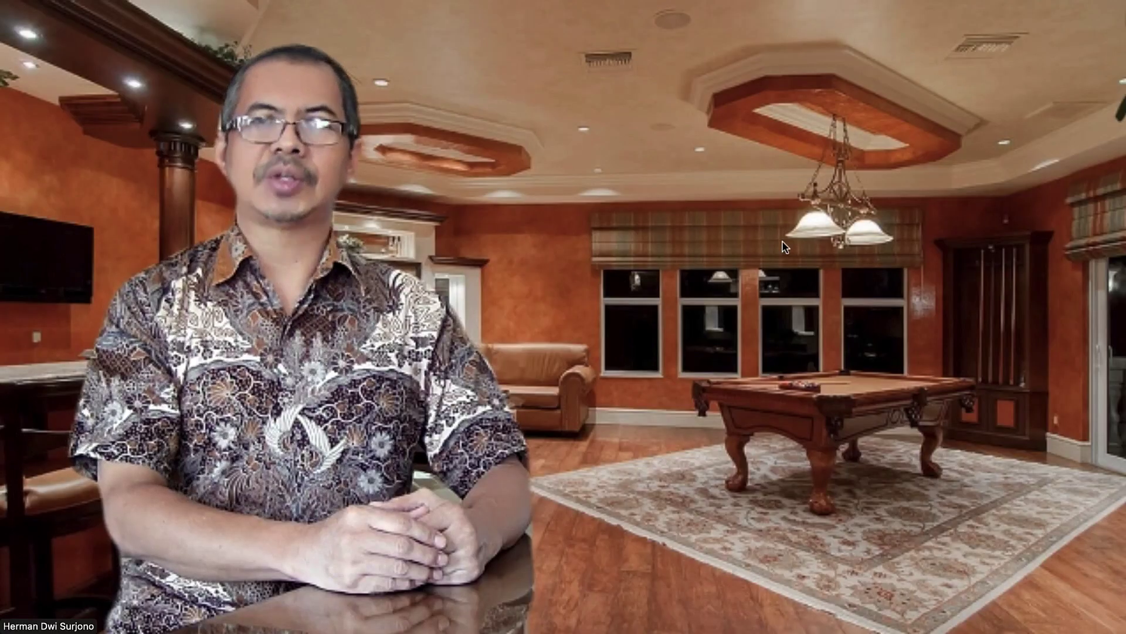